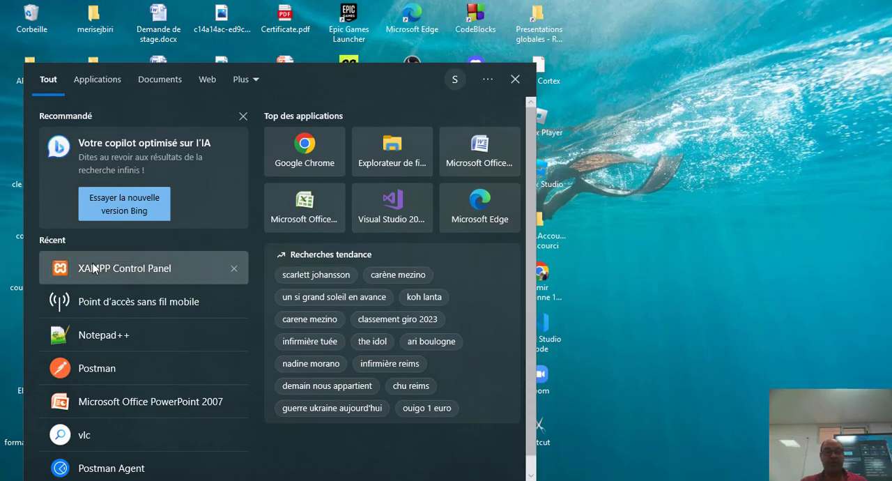
Open the XAMPP Control Panel, try to start Apache and highlight the blocked-port cause in the log
{"action": "left_click", "coordinate": [96, 269]}
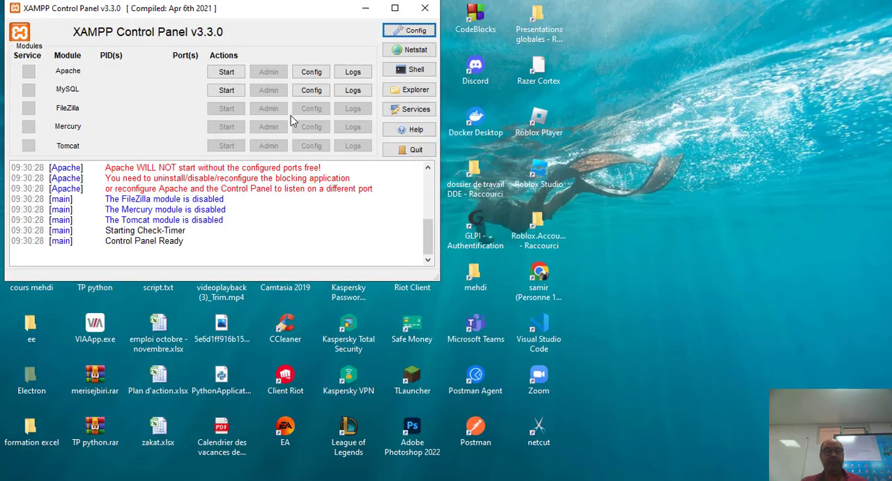
{"action": "left_click", "coordinate": [232, 72]}
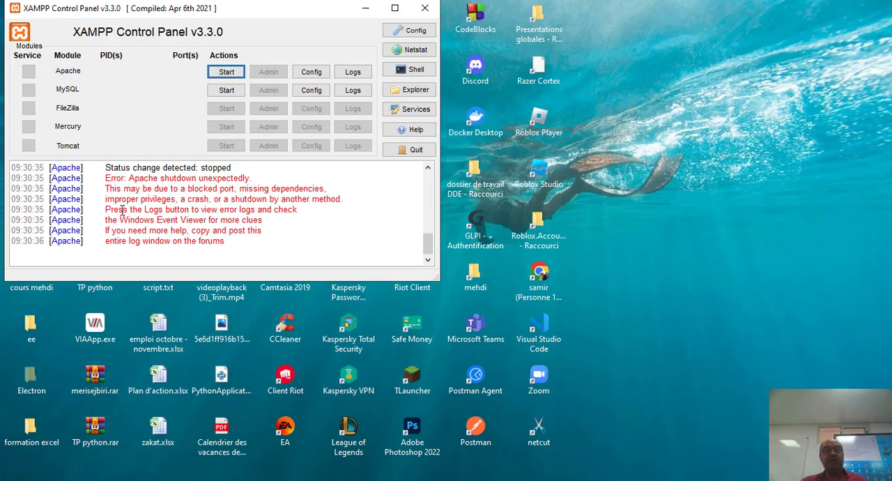
{"action": "left_click_drag", "start_coordinate": [168, 190], "coordinate": [239, 189]}
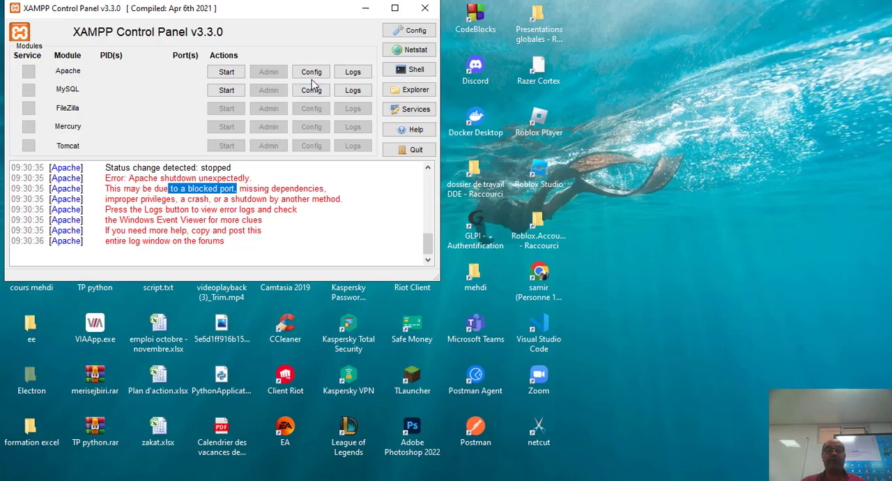
Check Apache's main and SSL ports in the control panel's service and port settings, leaving them as they are
{"action": "left_click", "coordinate": [410, 30]}
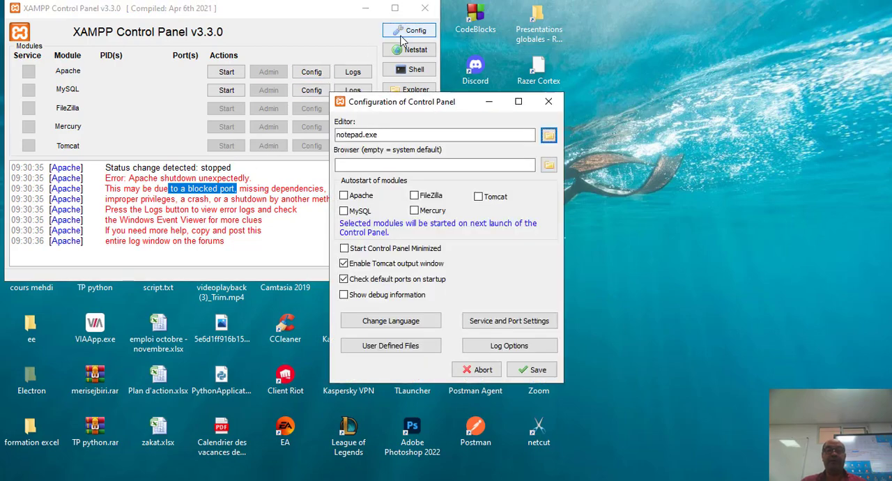
{"action": "left_click", "coordinate": [503, 326]}
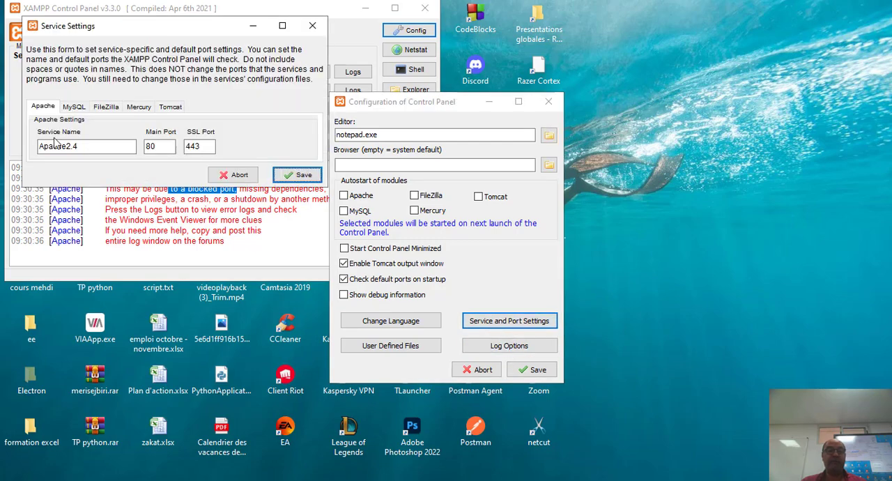
{"action": "double_click", "coordinate": [160, 146]}
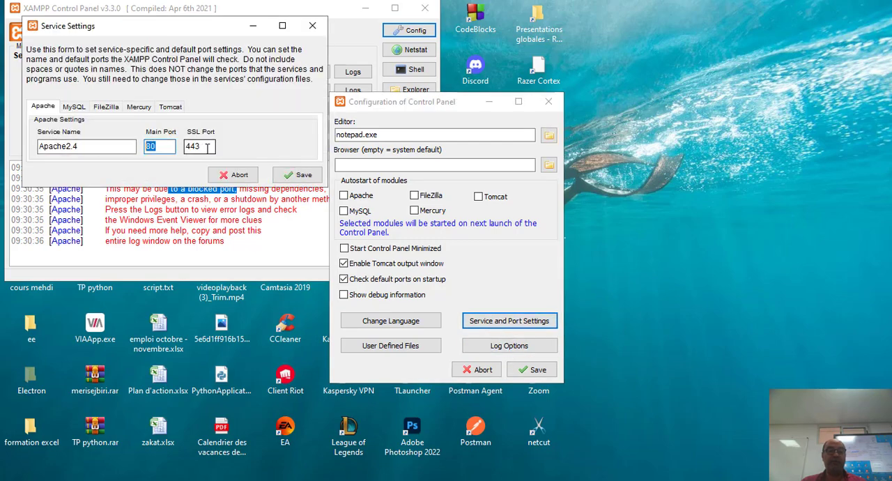
{"action": "left_click_drag", "start_coordinate": [206, 147], "coordinate": [182, 147]}
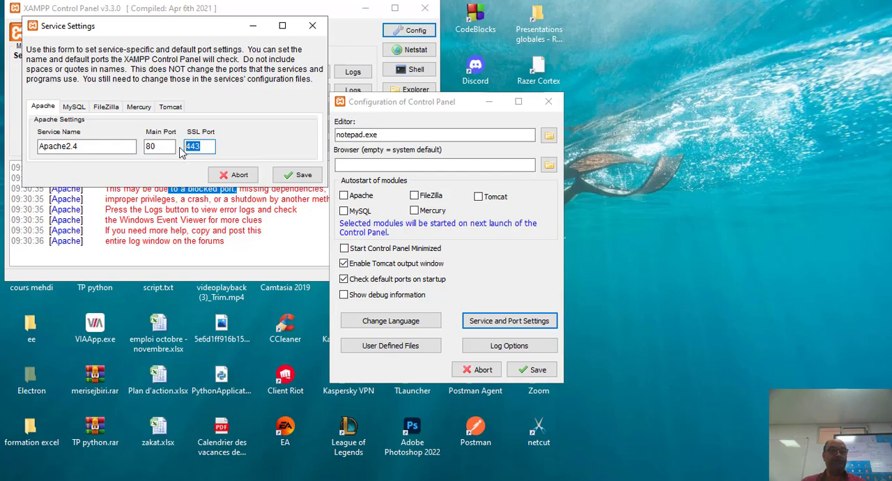
{"action": "left_click", "coordinate": [313, 26]}
{"action": "left_click", "coordinate": [548, 102]}
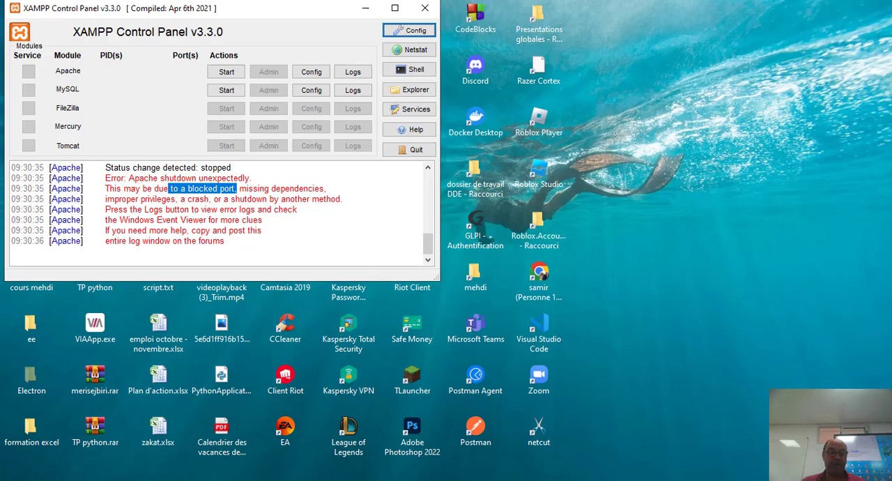
Close the XAMPP Control Panel, relaunch it as administrator and try to start Apache again
{"action": "left_click", "coordinate": [98, 480]}
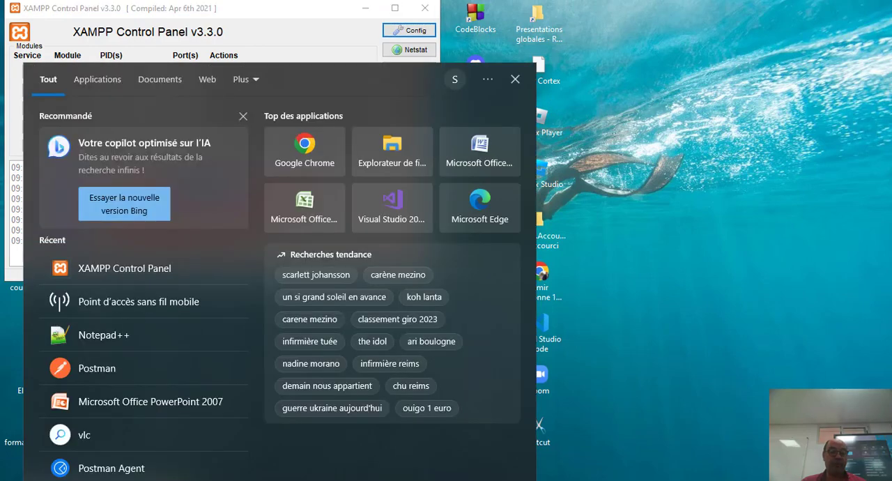
{"action": "left_click", "coordinate": [604, 49]}
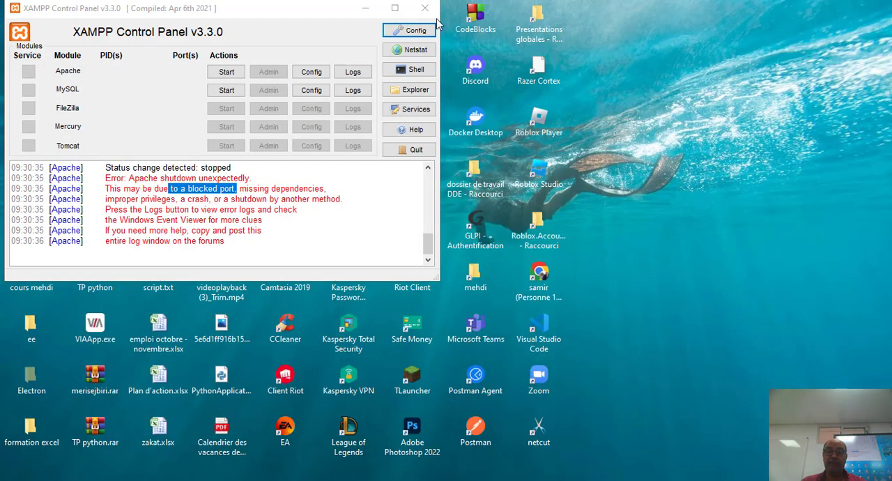
{"action": "left_click", "coordinate": [425, 9]}
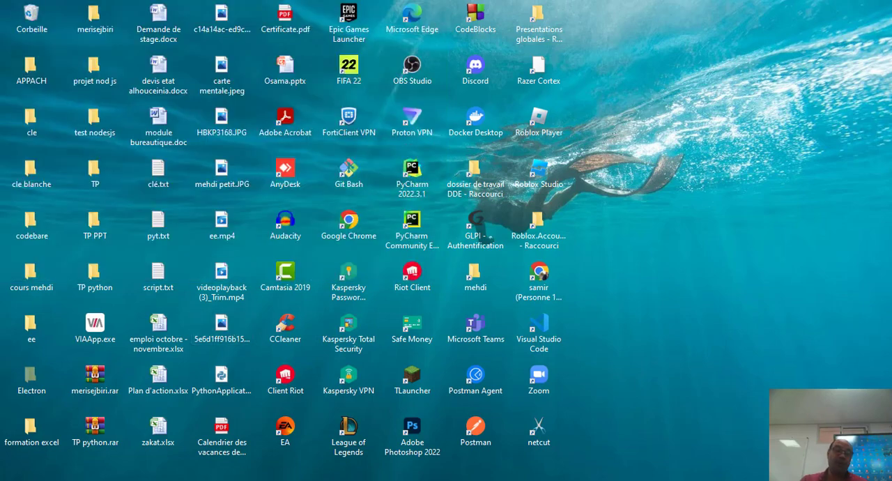
{"action": "key", "text": "super+s"}
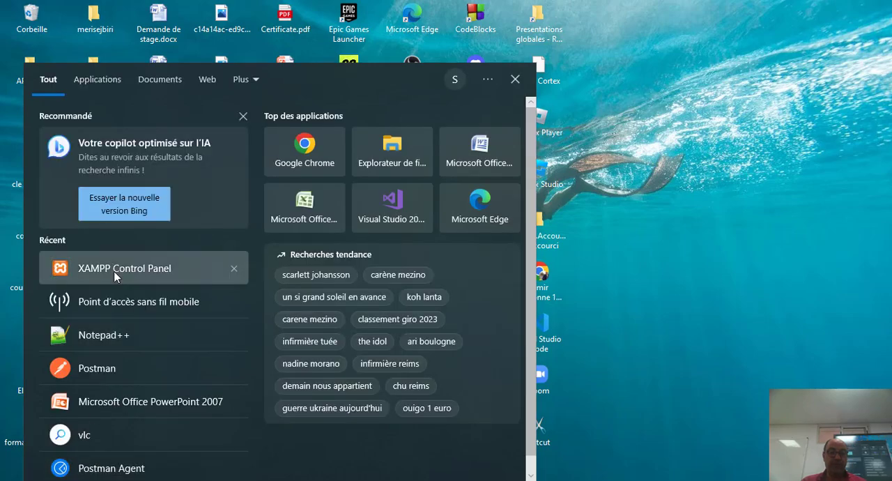
{"action": "right_click", "coordinate": [115, 277]}
{"action": "left_click", "coordinate": [181, 285]}
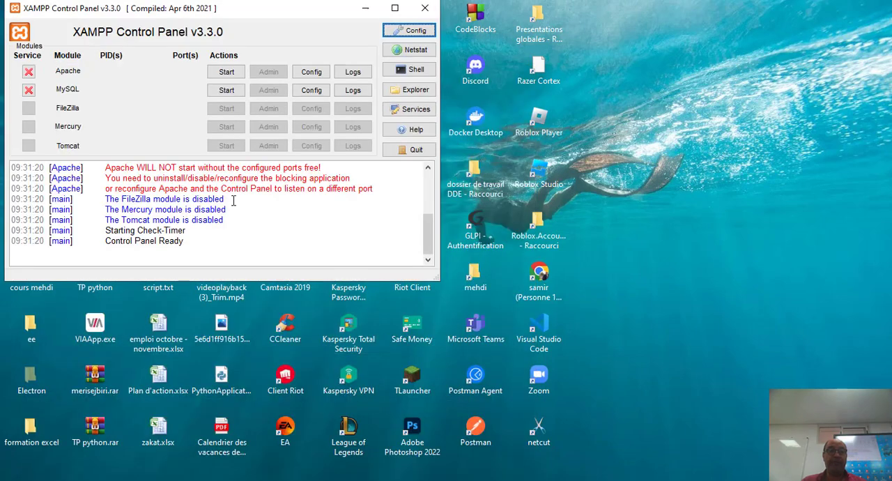
{"action": "left_click", "coordinate": [226, 72]}
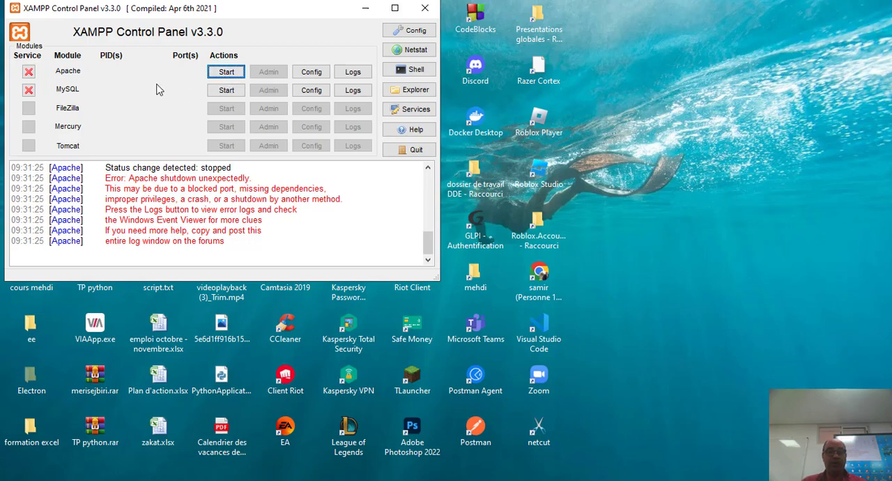
Open Apache's httpd.conf configuration file from XAMPP and maximize its window
{"action": "left_click", "coordinate": [310, 75]}
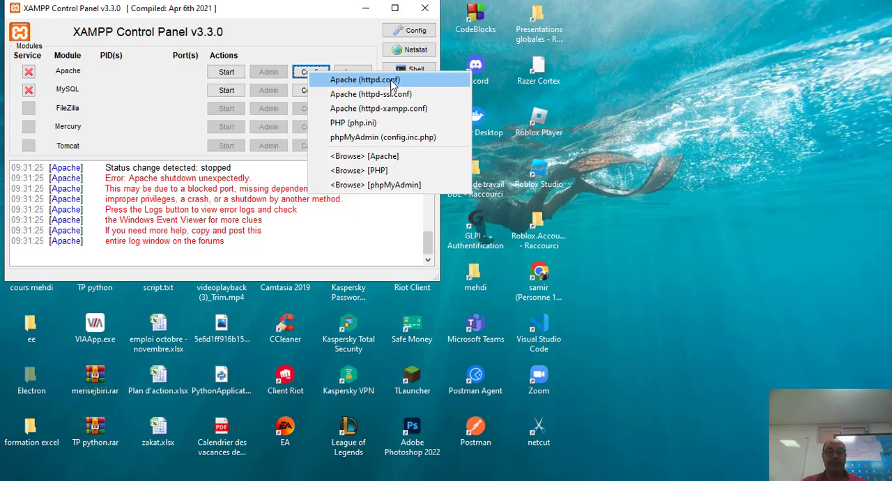
{"action": "left_click", "coordinate": [365, 79]}
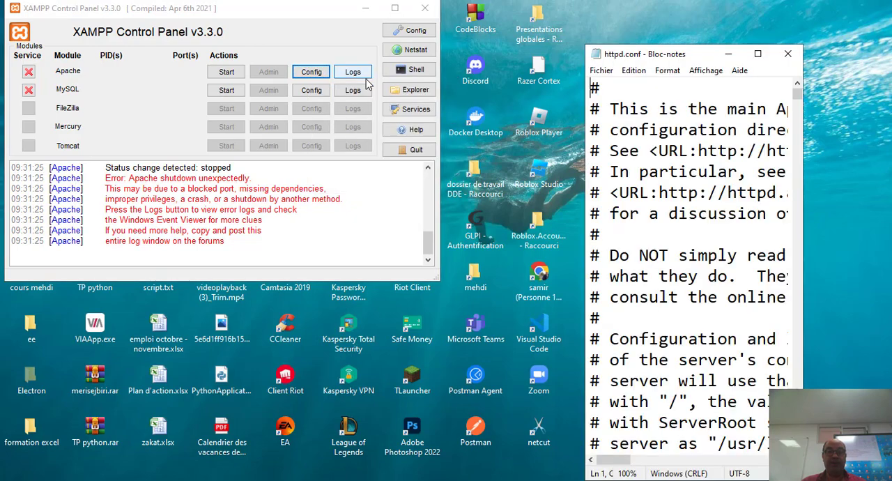
{"action": "left_click", "coordinate": [758, 55]}
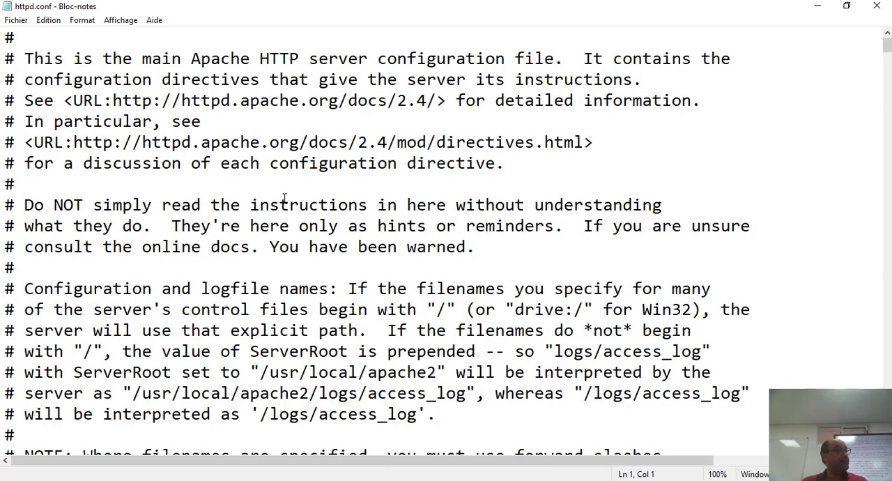
Search httpd.conf downward for "listen" as far as the commented example line with an IP address and port
{"action": "key", "text": "ctrl+f"}
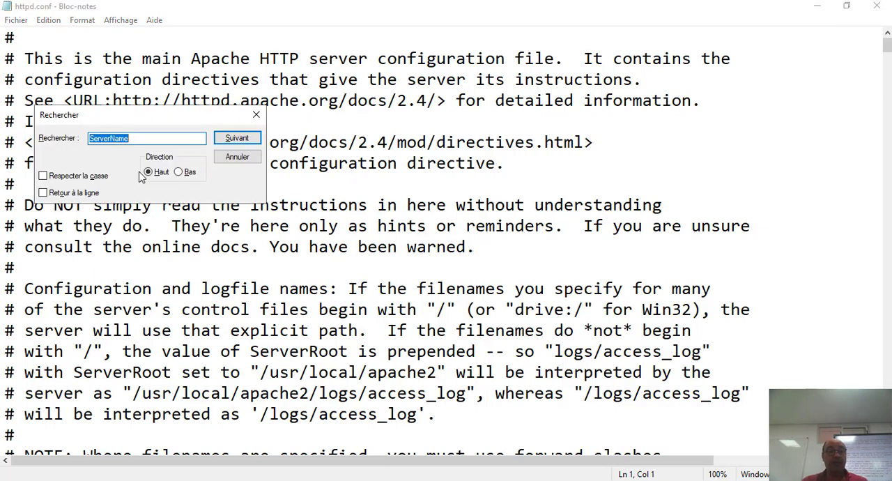
{"action": "left_click", "coordinate": [135, 137]}
{"action": "left_click_drag", "start_coordinate": [135, 137], "coordinate": [89, 138]}
{"action": "key", "text": "BackSpace"}
{"action": "type", "text": "l"}
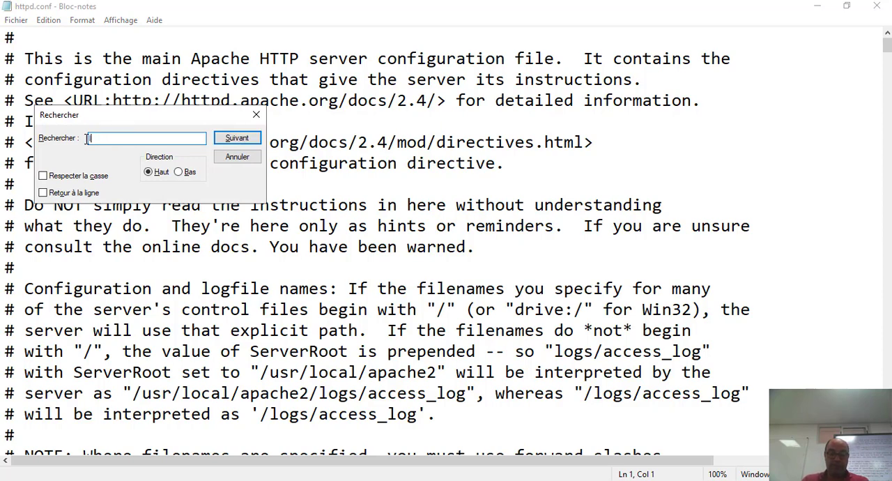
{"action": "type", "text": "iten"}
{"action": "key", "text": "BackSpace"}
{"action": "key", "text": "BackSpace"}
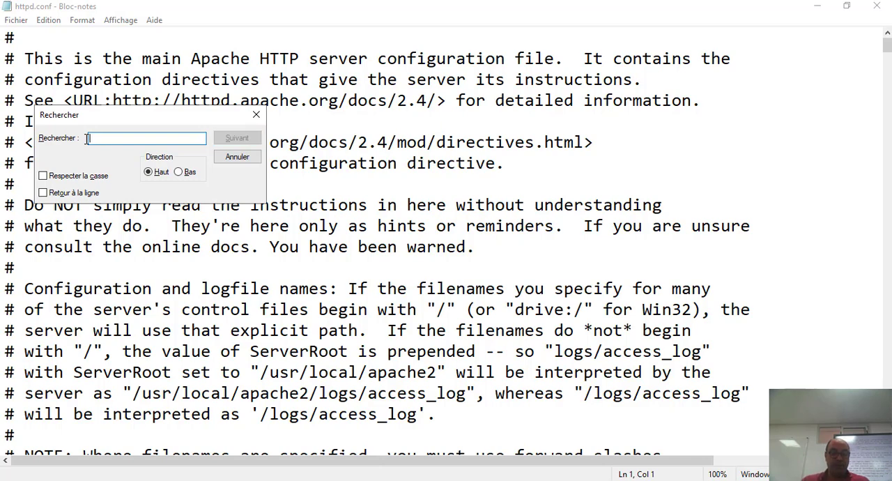
{"action": "type", "text": "listen"}
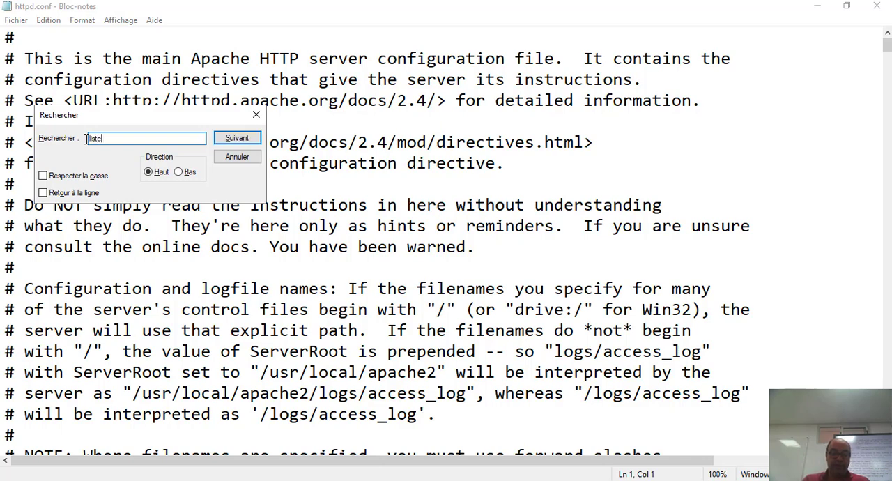
{"action": "left_click", "coordinate": [236, 137]}
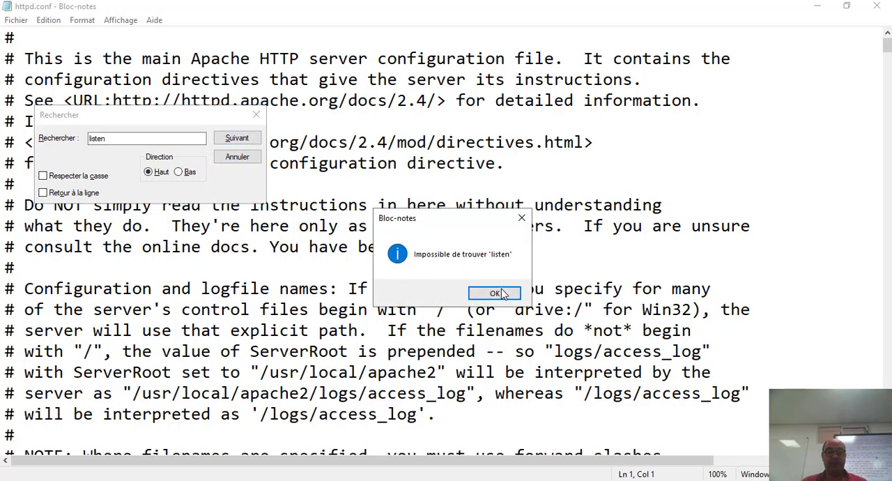
{"action": "left_click", "coordinate": [496, 292]}
{"action": "left_click", "coordinate": [183, 172]}
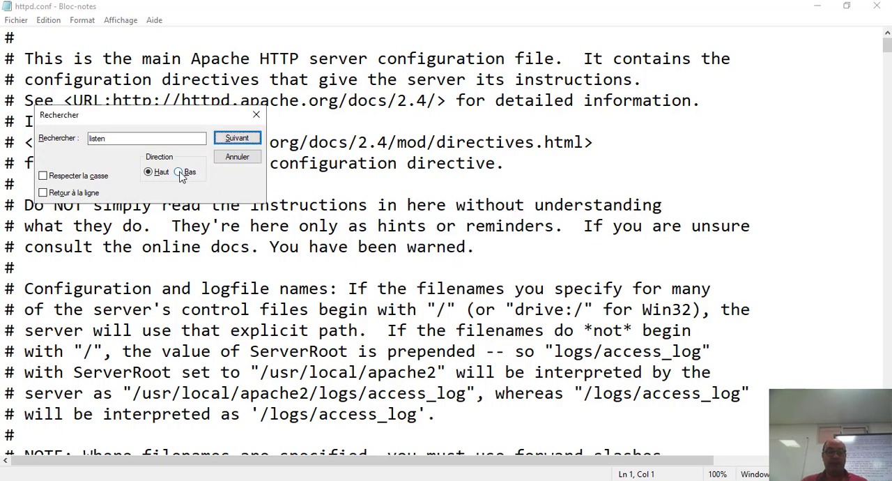
{"action": "left_click", "coordinate": [237, 139]}
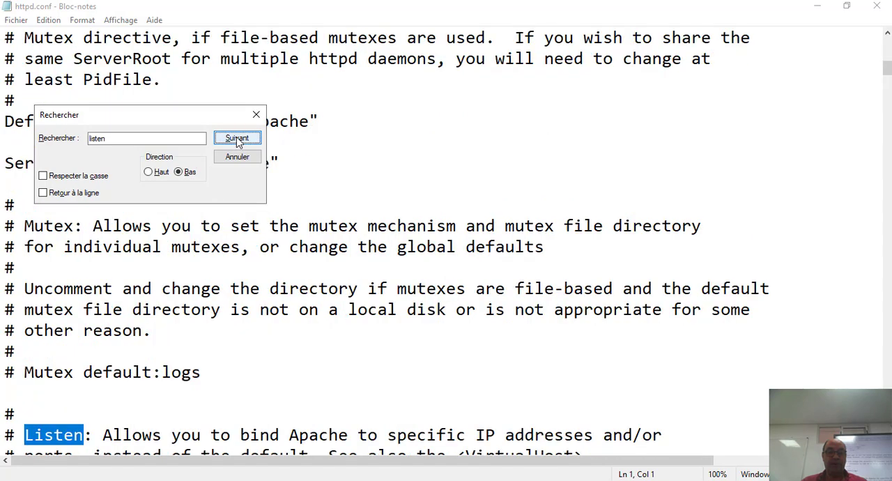
{"action": "left_click", "coordinate": [236, 137]}
{"action": "left_click", "coordinate": [236, 138]}
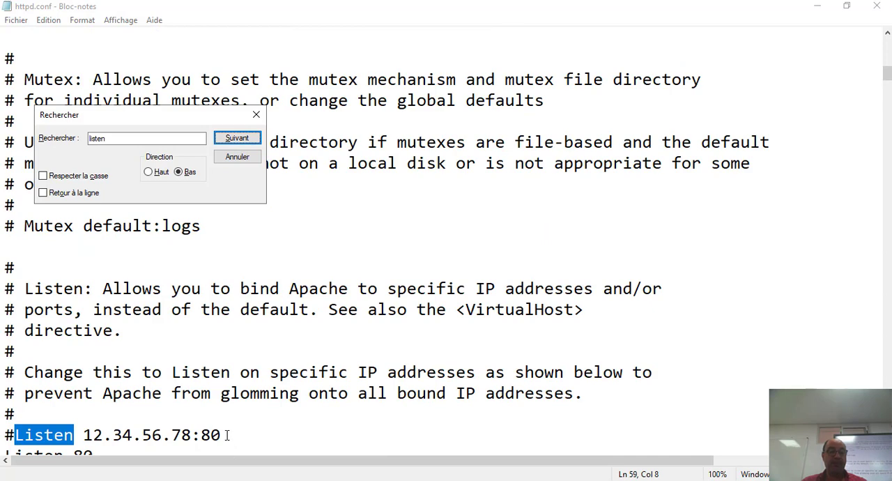
{"action": "left_click", "coordinate": [227, 435]}
{"action": "left_click_drag", "start_coordinate": [230, 432], "coordinate": [14, 434]}
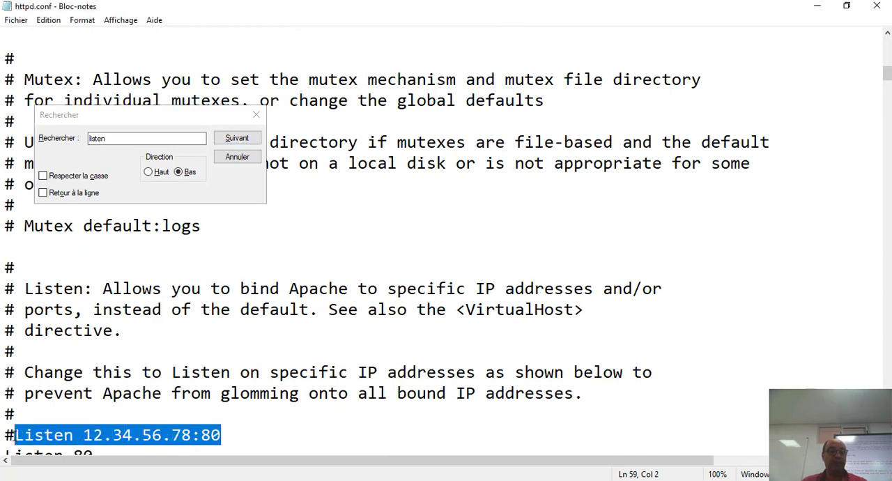
{"action": "left_click", "coordinate": [225, 437]}
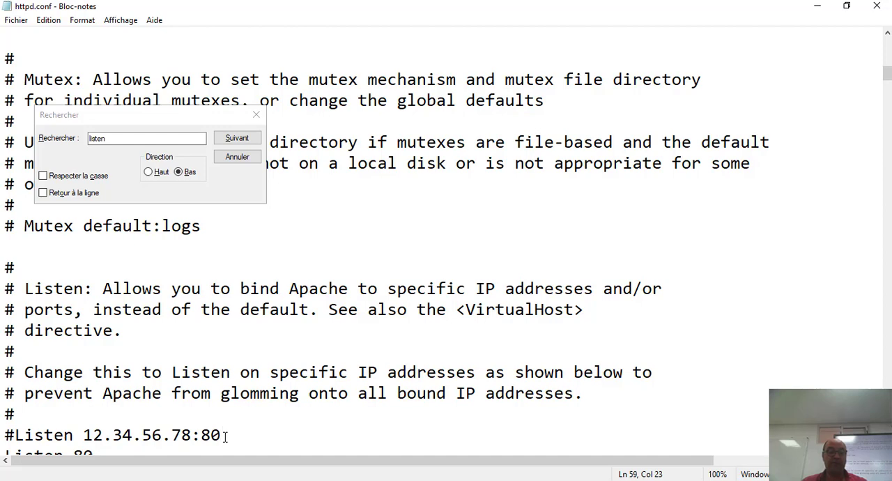
{"action": "key", "text": "BackSpace"}
{"action": "key", "text": "BackSpace"}
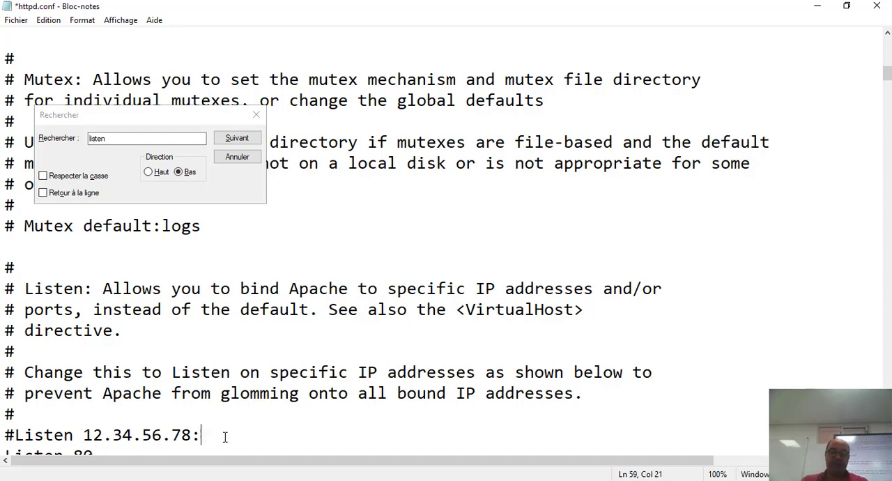
{"action": "type", "text": "80"}
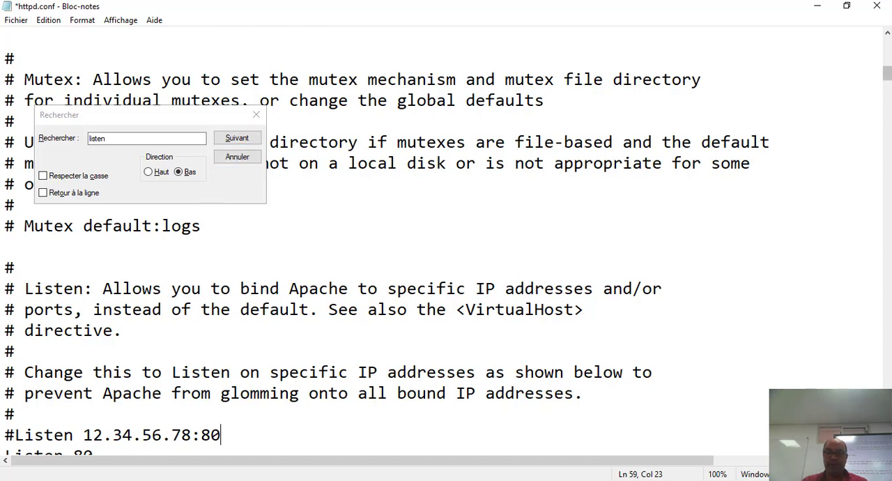
Set the port of the active Listen directive below the commented example to 90
{"action": "scroll", "coordinate": [91, 445], "scroll_direction": "down", "scroll_amount": 1}
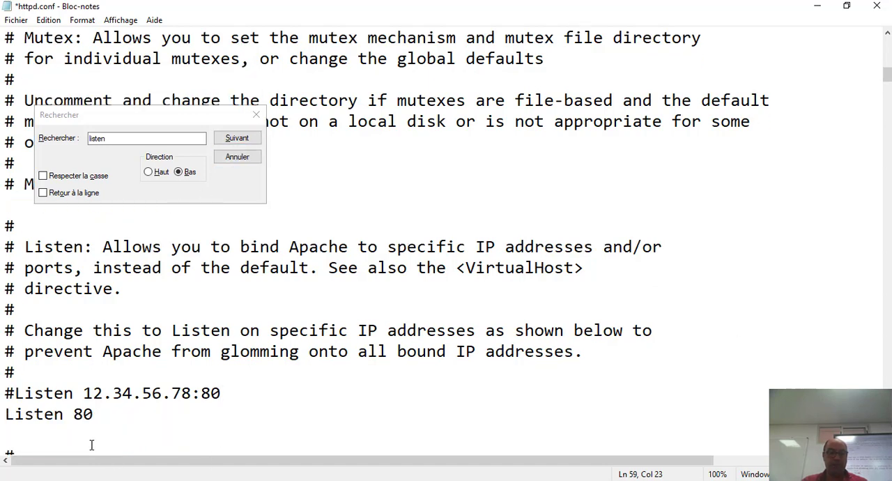
{"action": "left_click_drag", "start_coordinate": [98, 417], "coordinate": [74, 412]}
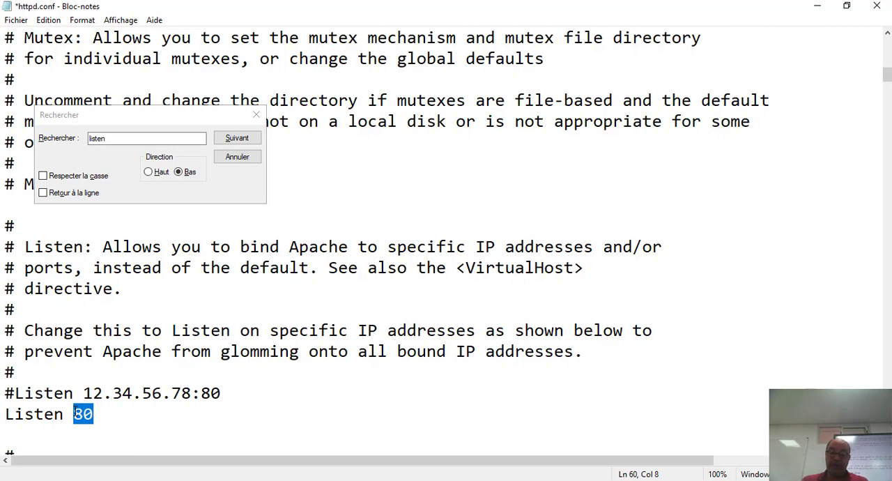
{"action": "type", "text": "90"}
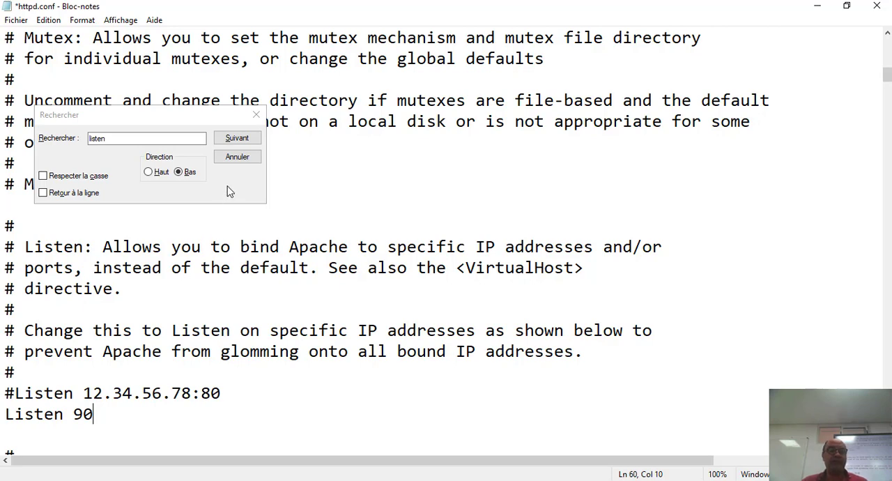
Check the rest of httpd.conf for further occurrences of "listen" and close the search
{"action": "left_click", "coordinate": [236, 138]}
{"action": "left_click", "coordinate": [241, 139]}
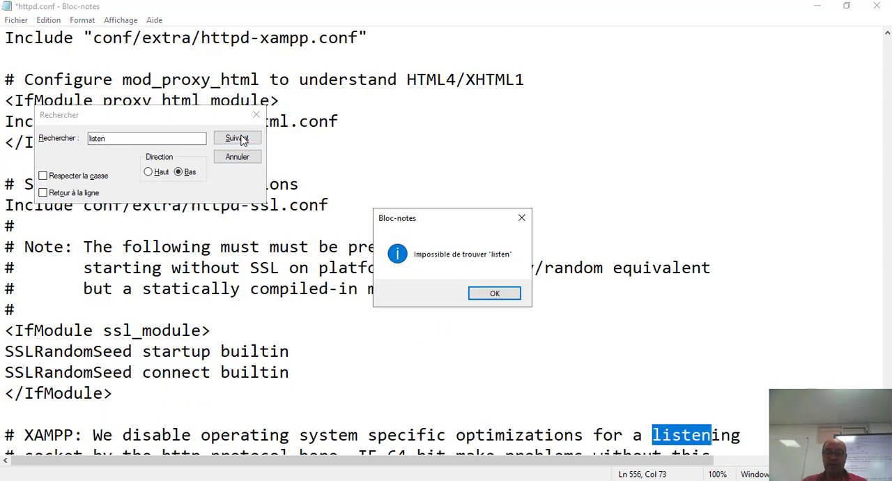
{"action": "left_click", "coordinate": [479, 293]}
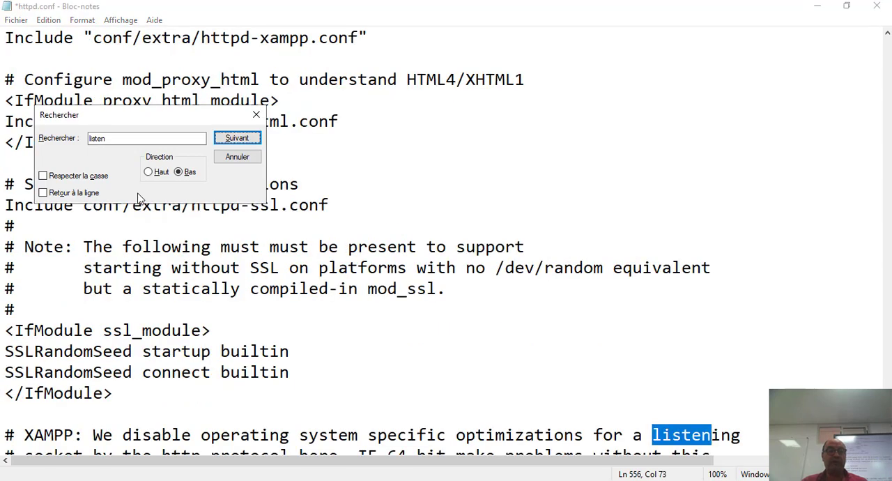
{"action": "left_click", "coordinate": [256, 114]}
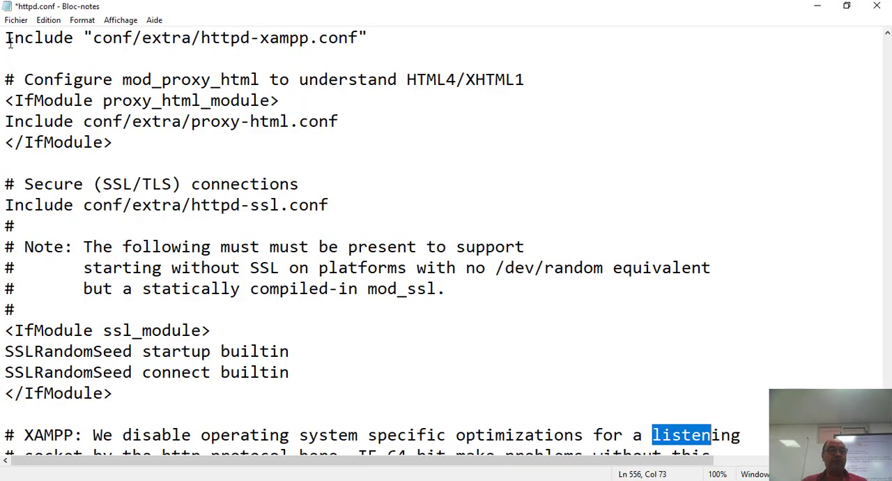
Save the edited httpd.conf and minimize its window to get back to the XAMPP Control Panel
{"action": "left_click", "coordinate": [15, 19]}
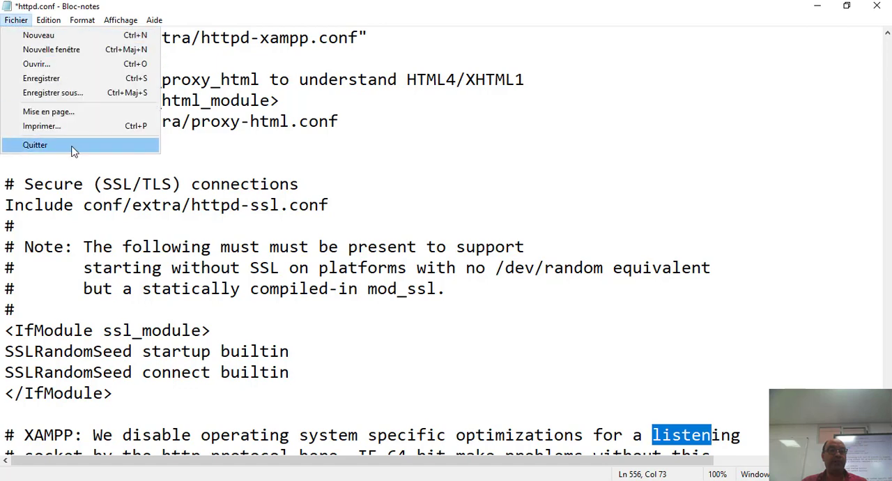
{"action": "left_click", "coordinate": [67, 78]}
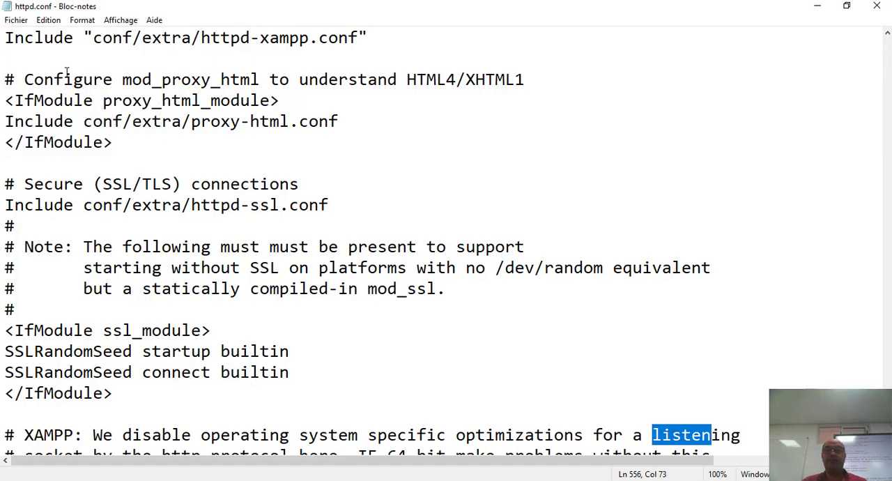
{"action": "left_click", "coordinate": [818, 9]}
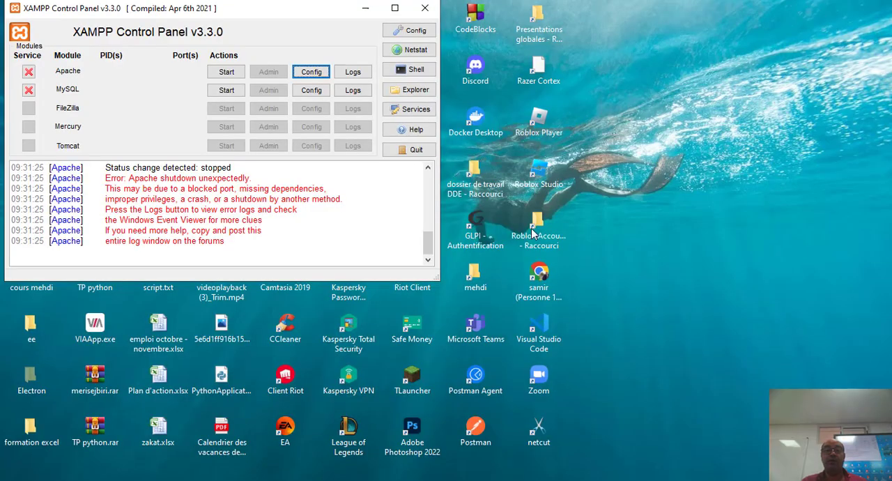
Open Apache's httpd-ssl.conf configuration file from XAMPP and maximize its window
{"action": "left_click", "coordinate": [313, 76]}
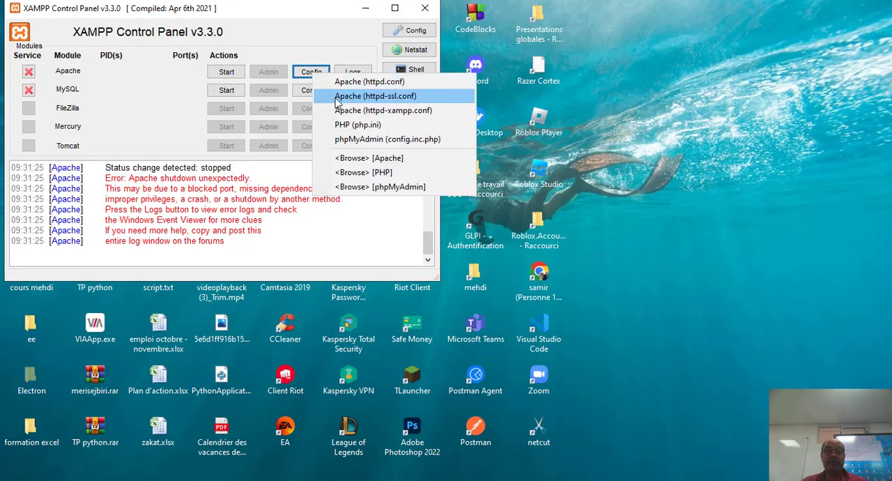
{"action": "left_click", "coordinate": [397, 95]}
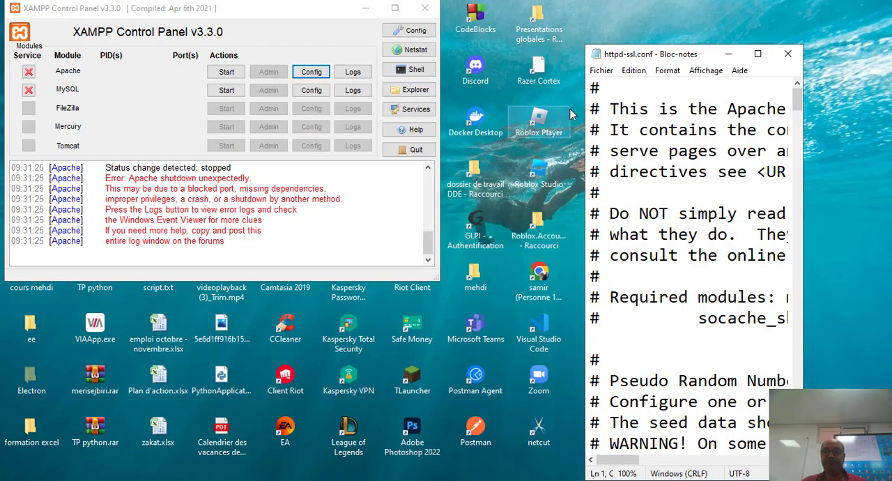
{"action": "left_click", "coordinate": [759, 56]}
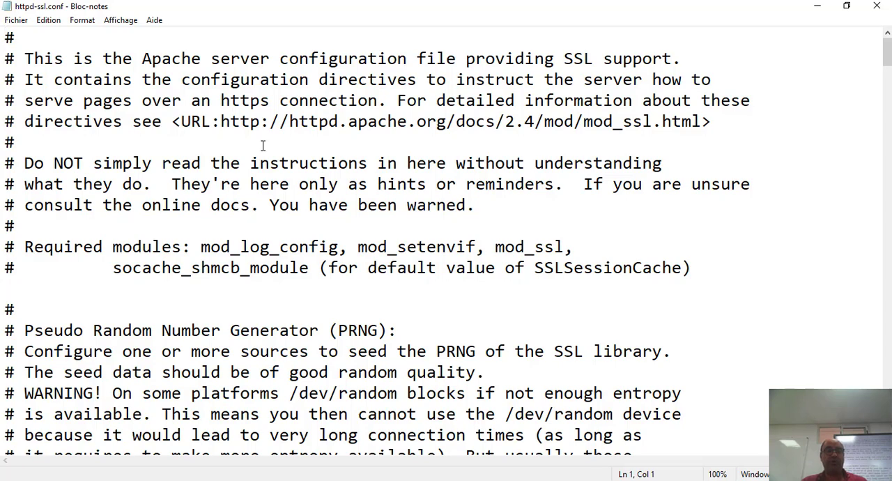
Search httpd-ssl.conf downward for "listen" as far as the active Listen directive for the HTTPS port
{"action": "left_click", "coordinate": [239, 247]}
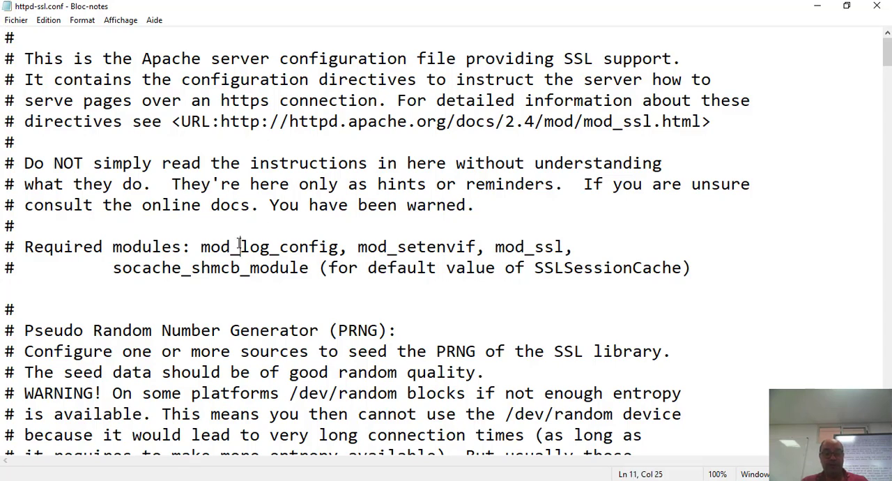
{"action": "key", "text": "ctrl+f"}
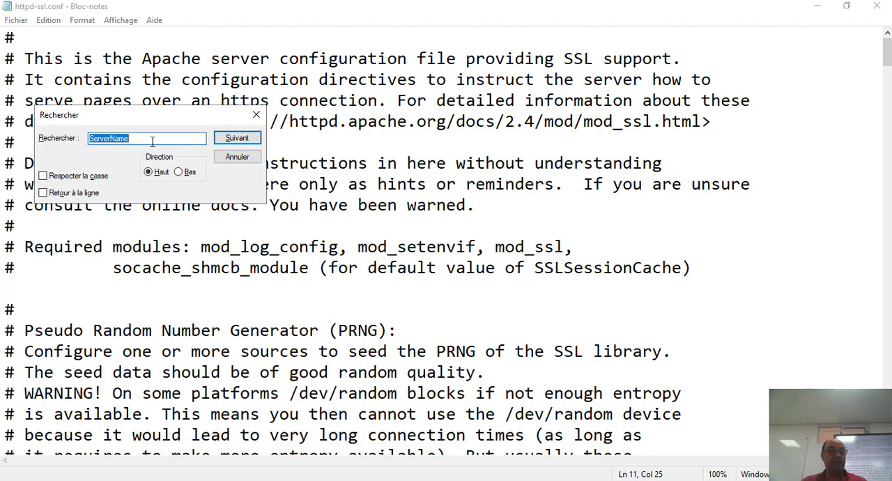
{"action": "left_click_drag", "start_coordinate": [142, 138], "coordinate": [73, 140]}
{"action": "key", "text": "BackSpace"}
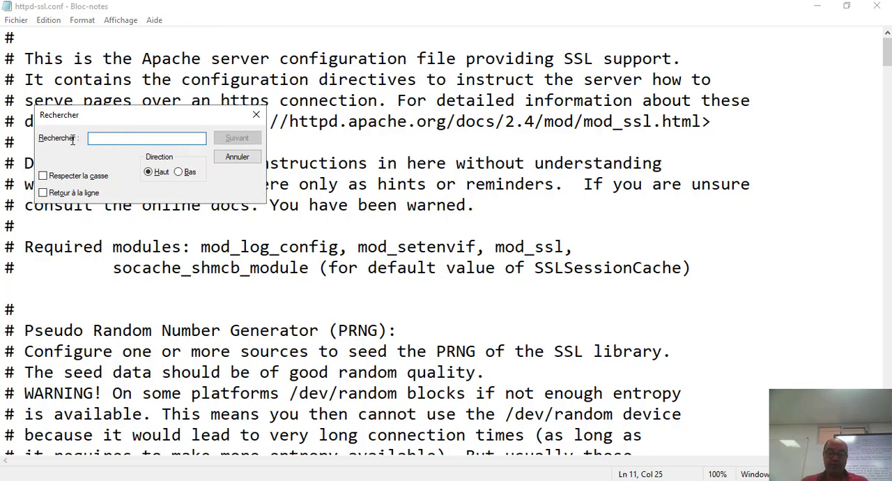
{"action": "type", "text": "li"}
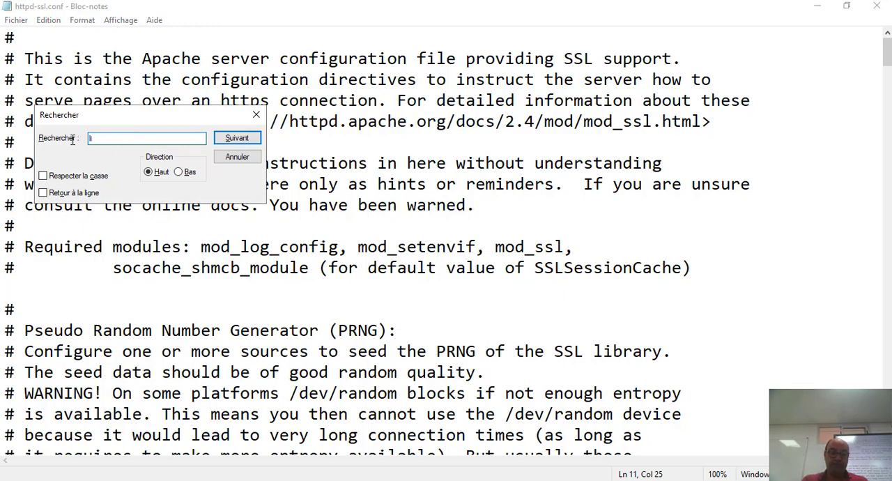
{"action": "type", "text": "sten"}
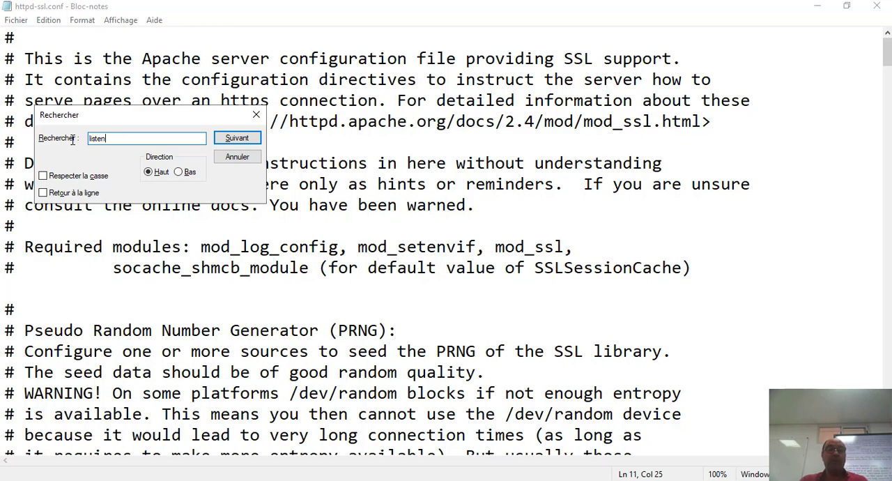
{"action": "left_click", "coordinate": [219, 141]}
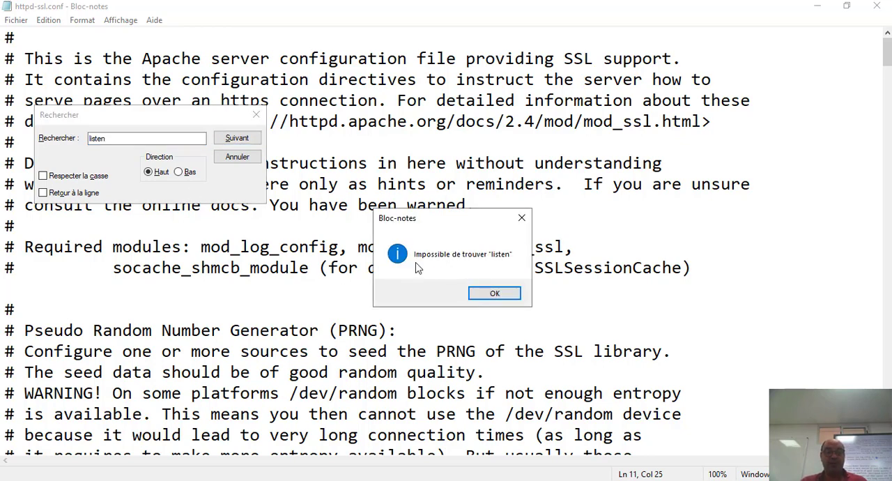
{"action": "left_click", "coordinate": [491, 296]}
{"action": "left_click", "coordinate": [179, 172]}
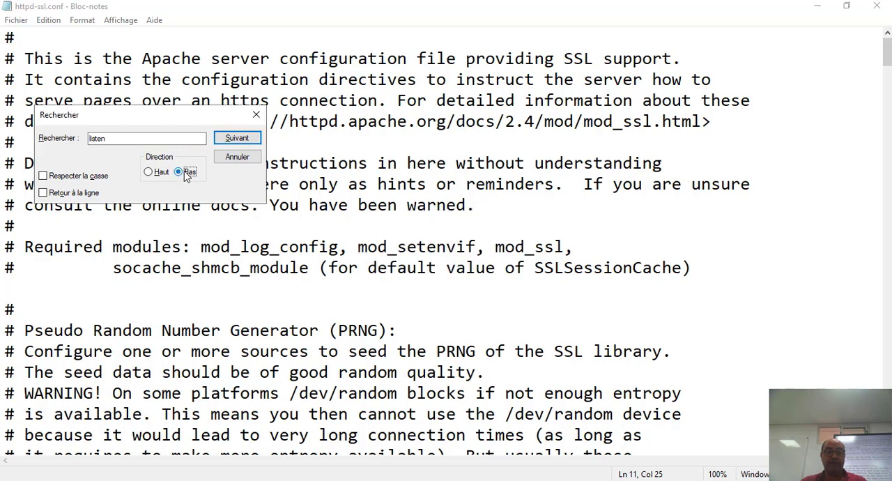
{"action": "left_click", "coordinate": [246, 143]}
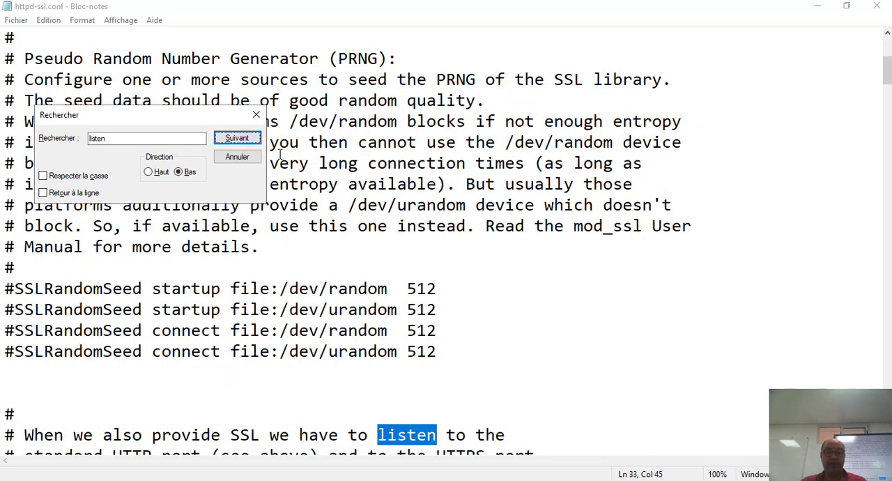
{"action": "left_click", "coordinate": [243, 143]}
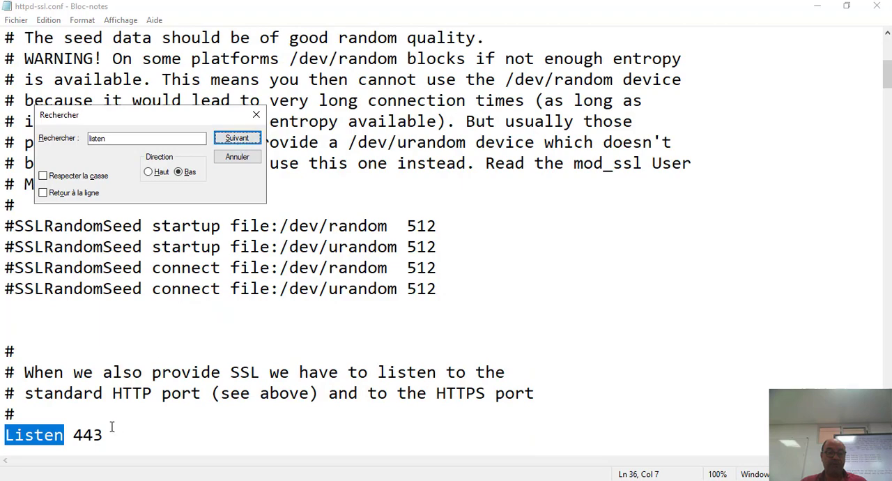
Set the Listen directive's port to 440 in httpd-ssl.conf and check for further occurrences of "listen" below it
{"action": "left_click_drag", "start_coordinate": [103, 434], "coordinate": [78, 435]}
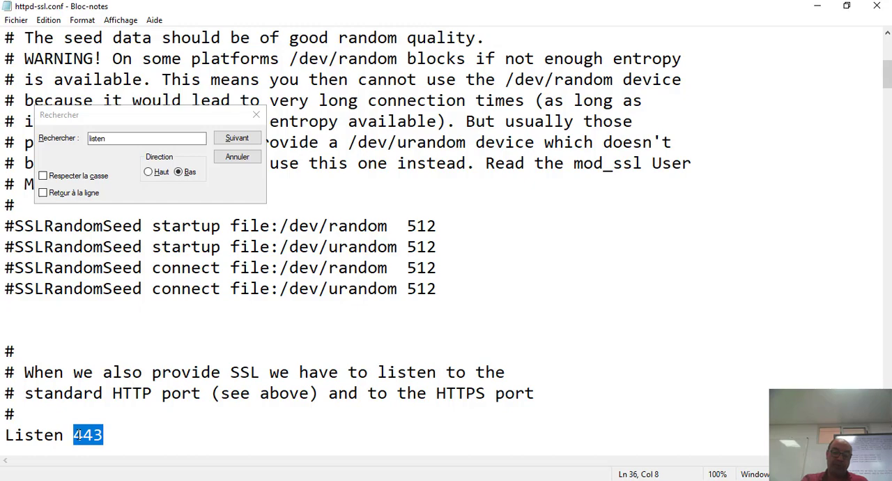
{"action": "type", "text": "4"}
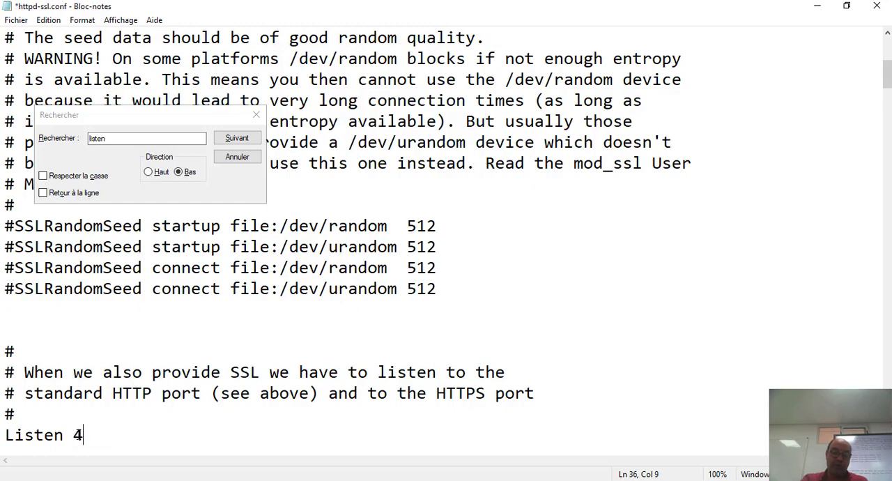
{"action": "type", "text": "40"}
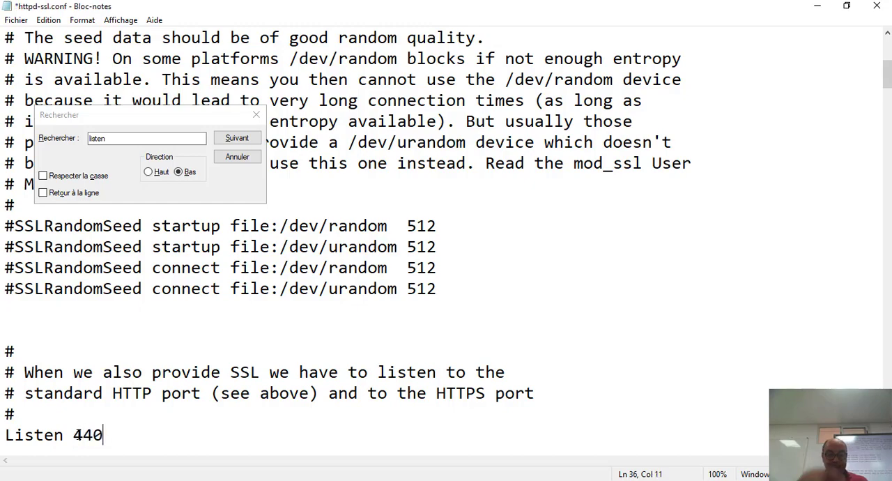
{"action": "left_click", "coordinate": [235, 139]}
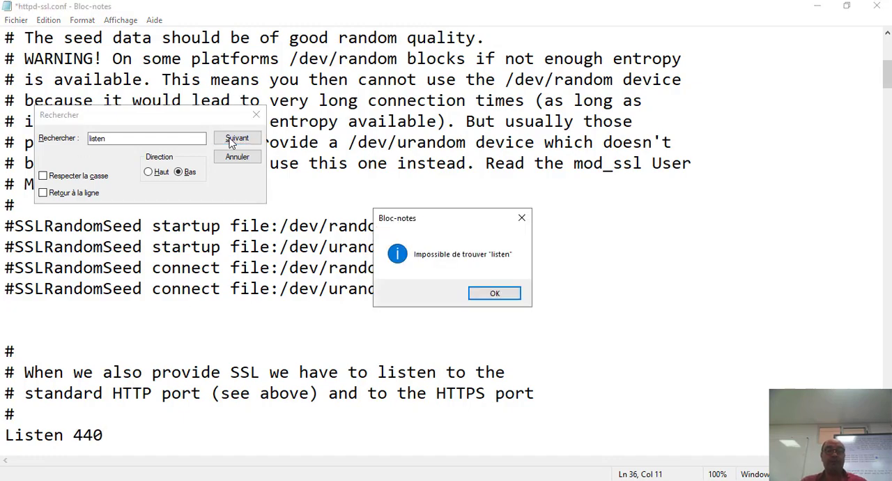
{"action": "left_click", "coordinate": [489, 292]}
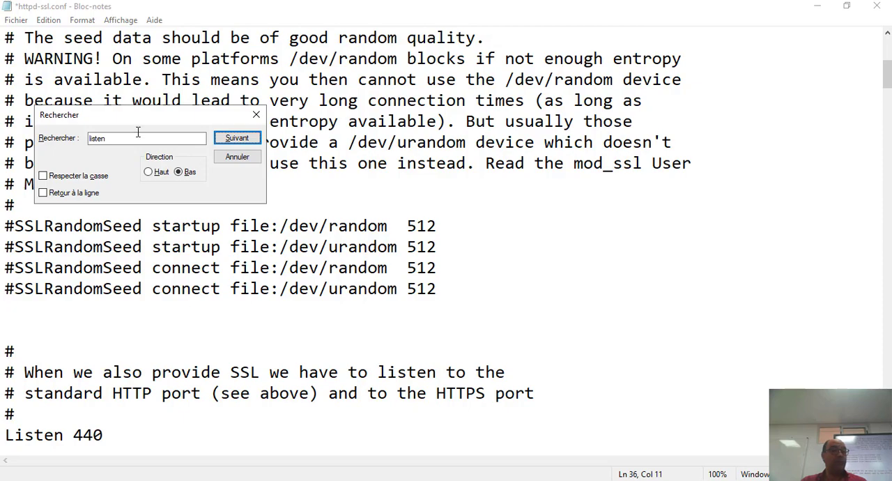
Search httpd-ssl.conf downward for "virtual" as far as the VirtualHost _default_ line under SSL Virtual Host Context
{"action": "left_click_drag", "start_coordinate": [133, 140], "coordinate": [82, 135]}
{"action": "key", "text": "BackSpace"}
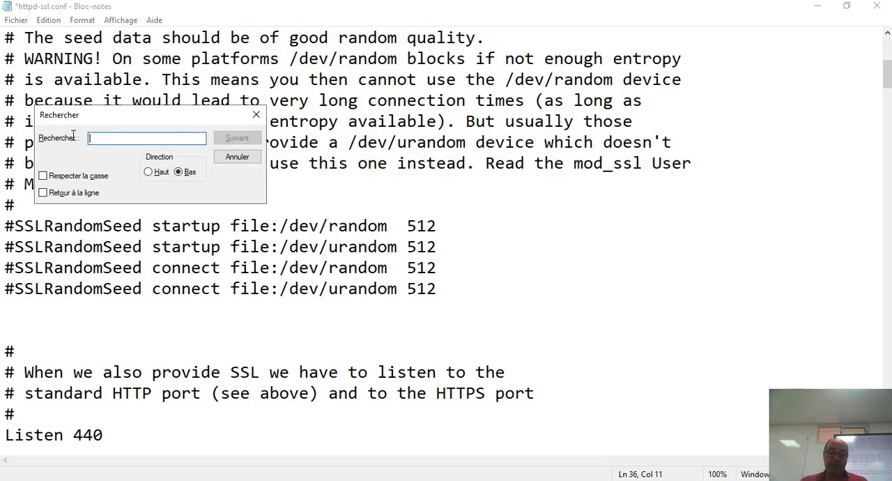
{"action": "type", "text": "vi"}
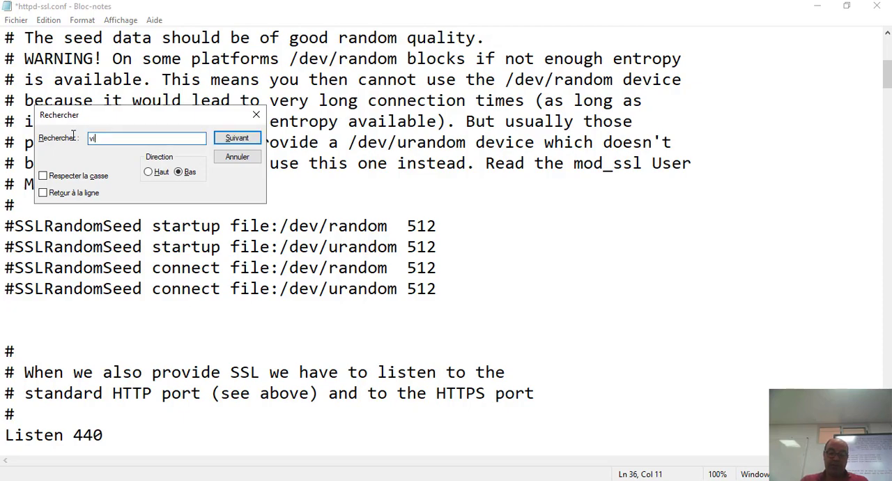
{"action": "type", "text": "rtual"}
{"action": "left_click", "coordinate": [244, 139]}
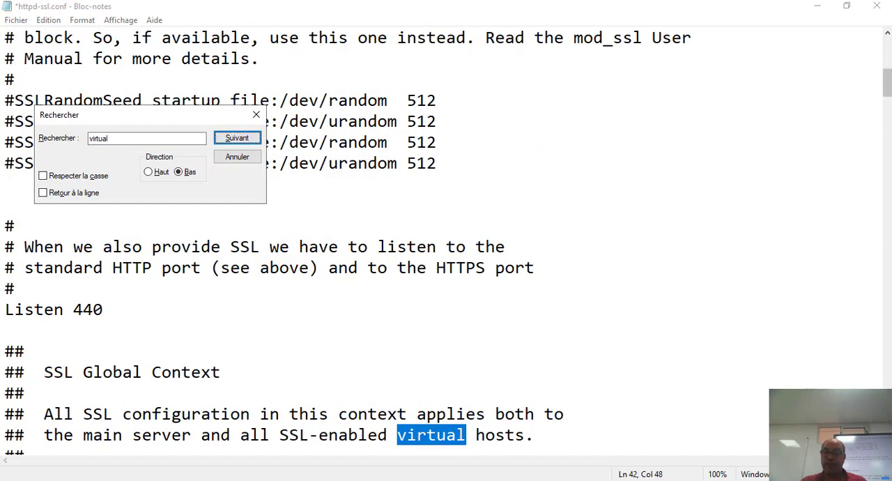
{"action": "left_click_drag", "start_coordinate": [887, 84], "coordinate": [887, 91]}
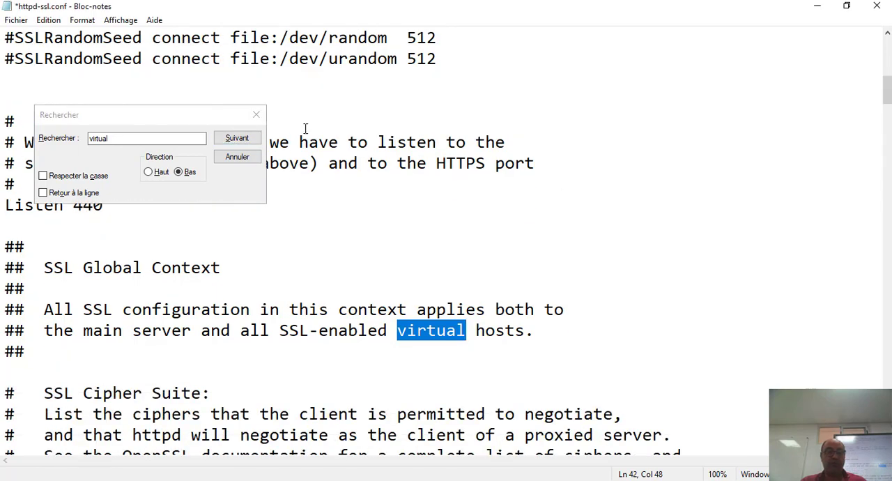
{"action": "left_click", "coordinate": [236, 140]}
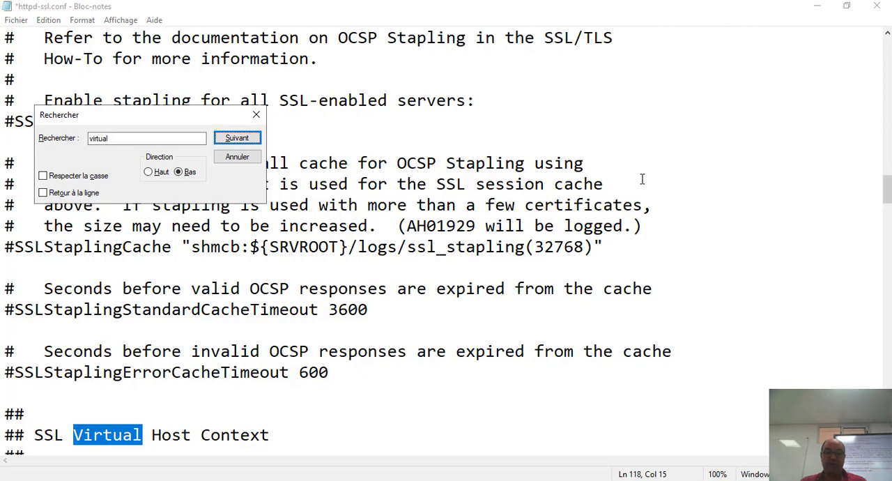
{"action": "left_click", "coordinate": [232, 142]}
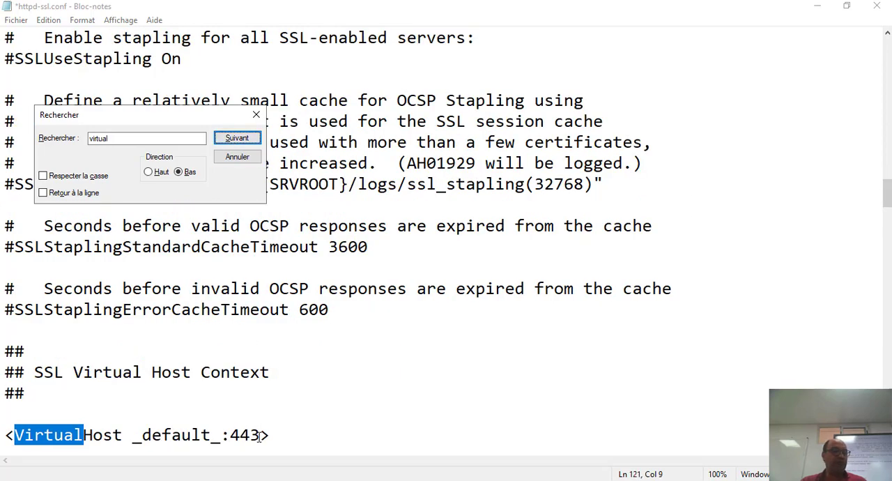
{"action": "left_click_drag", "start_coordinate": [259, 435], "coordinate": [233, 435]}
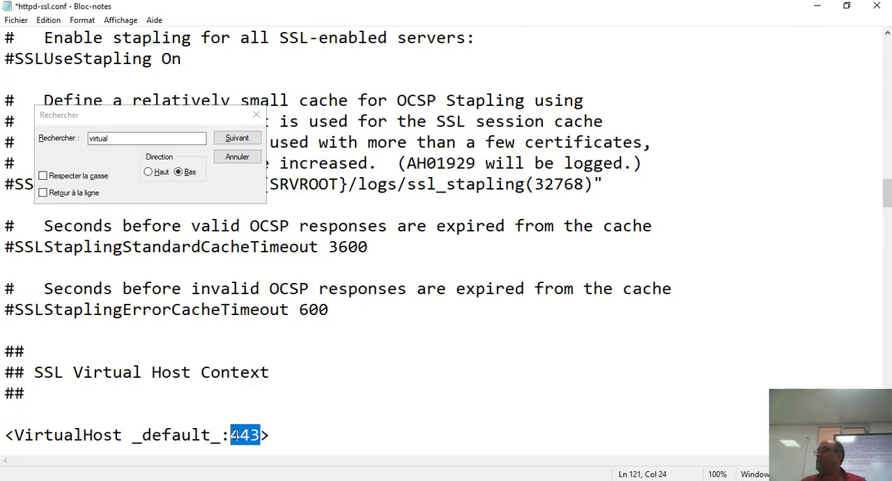
{"action": "key", "text": "shift+Right"}
{"action": "left_click", "coordinate": [490, 402]}
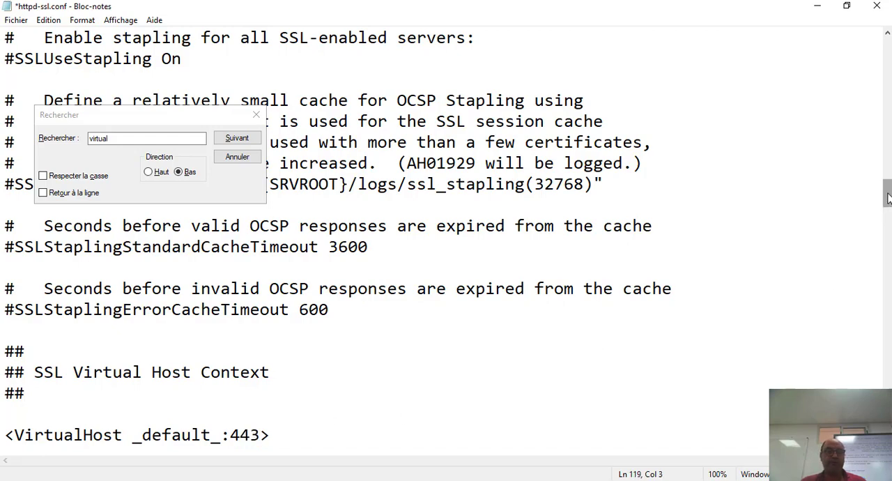
{"action": "left_click_drag", "start_coordinate": [887, 200], "coordinate": [870, 134]}
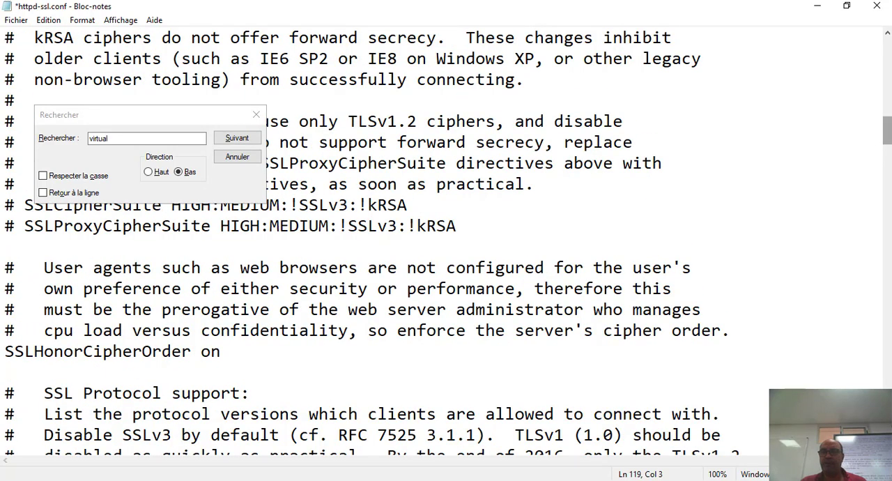
{"action": "scroll", "coordinate": [887, 131], "scroll_direction": "down", "scroll_amount": 10}
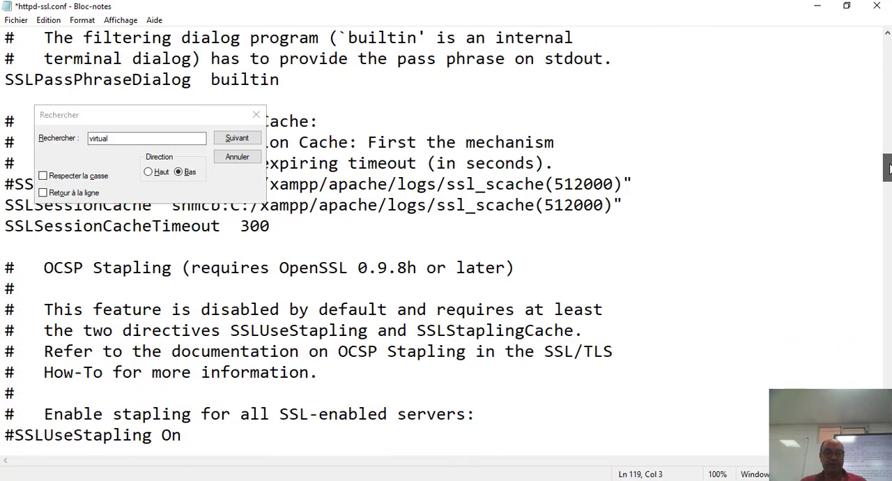
{"action": "left_click", "coordinate": [248, 140]}
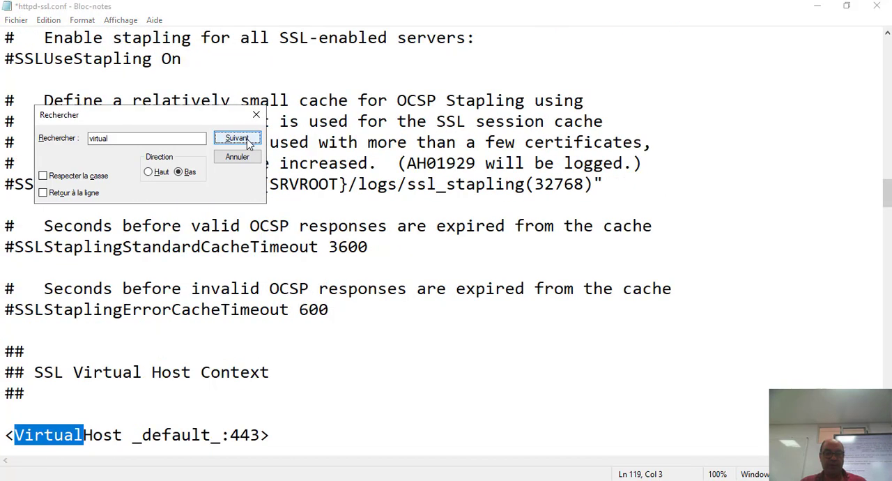
Set the port in the VirtualHost _default_ line to 440
{"action": "double_click", "coordinate": [240, 433]}
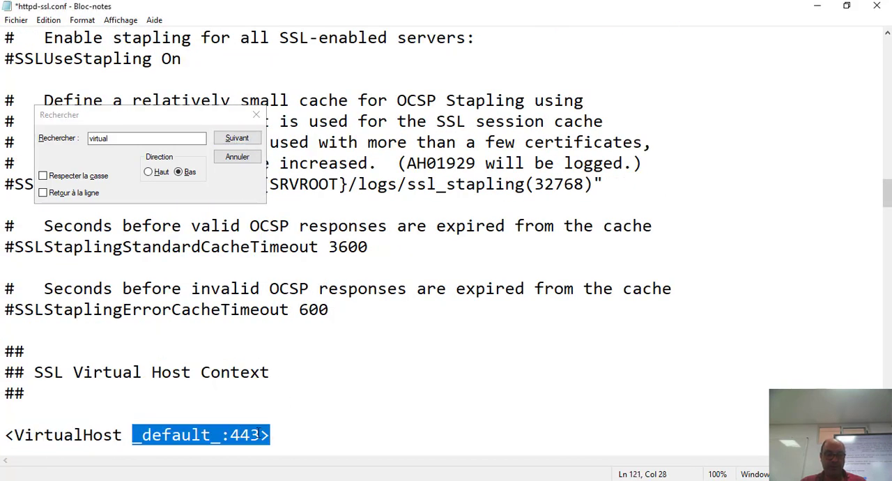
{"action": "left_click", "coordinate": [258, 433]}
{"action": "key", "text": "BackSpace"}
{"action": "type", "text": "0"}
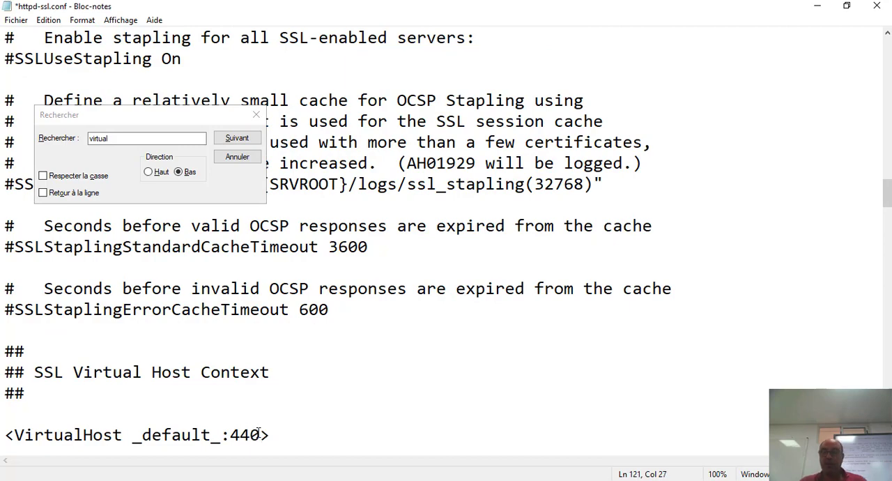
{"action": "left_click_drag", "start_coordinate": [887, 192], "coordinate": [887, 200]}
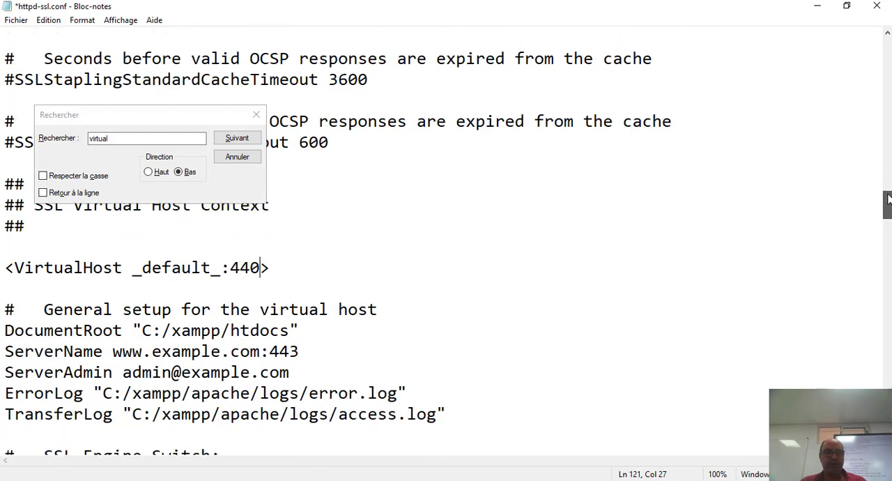
Search httpd-ssl.conf downward from the edited VirtualHost line for further occurrences of "virtual"
{"action": "left_click", "coordinate": [243, 144]}
{"action": "left_click", "coordinate": [240, 140]}
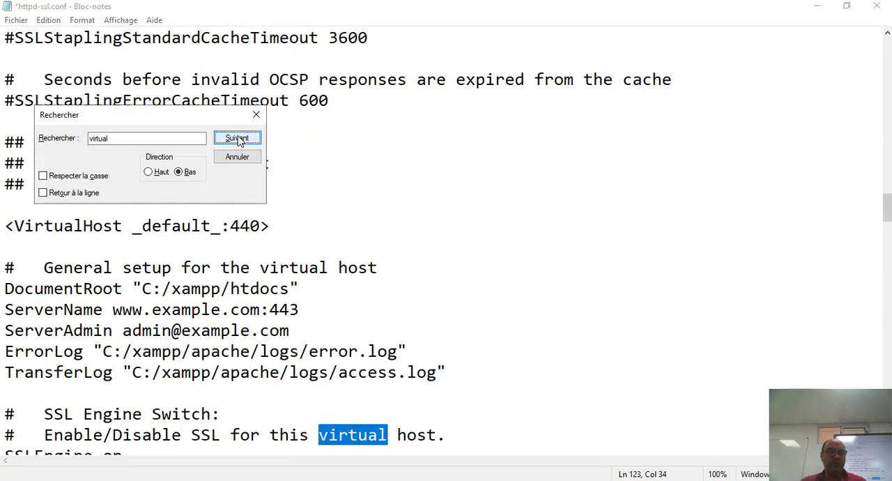
{"action": "left_click", "coordinate": [238, 139]}
{"action": "left_click", "coordinate": [237, 138]}
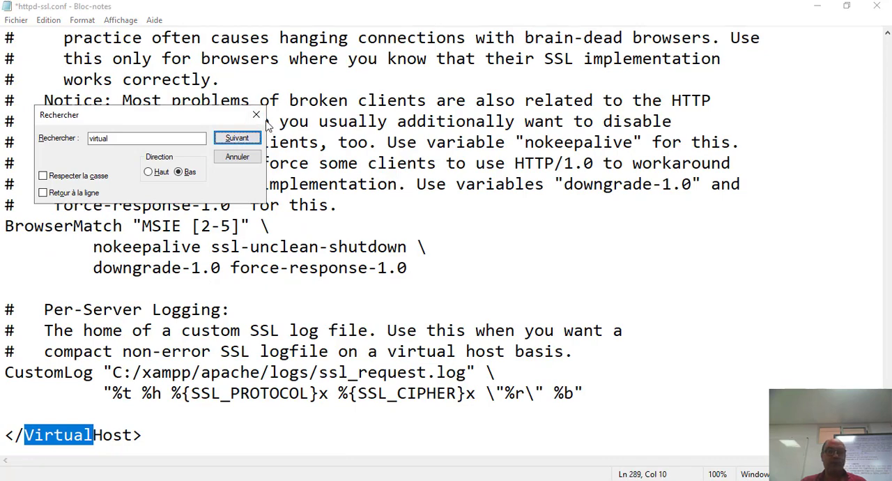
{"action": "left_click", "coordinate": [256, 115]}
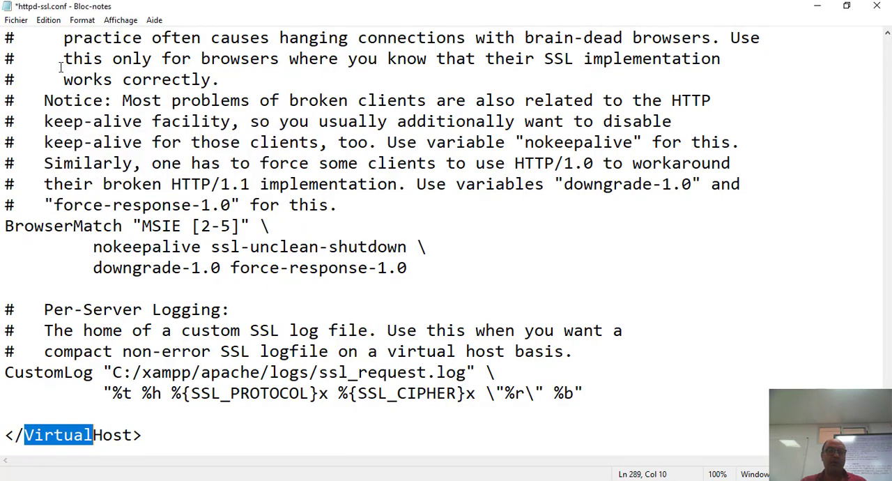
Save httpd-ssl.conf and close all open httpd-ssl.conf and httpd.conf windows
{"action": "left_click", "coordinate": [17, 23]}
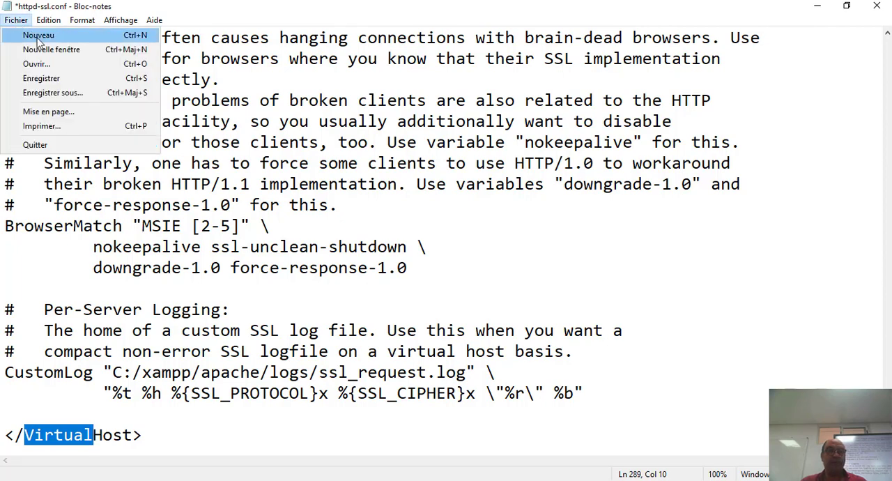
{"action": "left_click", "coordinate": [55, 81]}
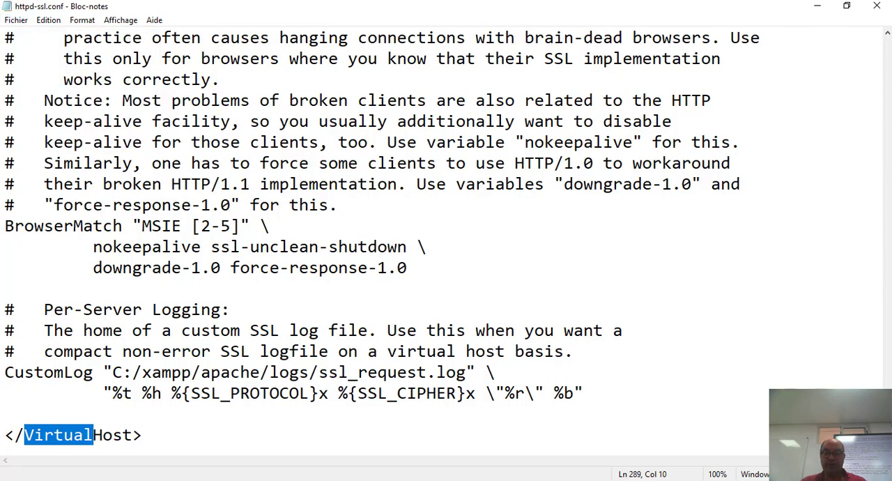
{"action": "mouse_move", "coordinate": [564, 478]}
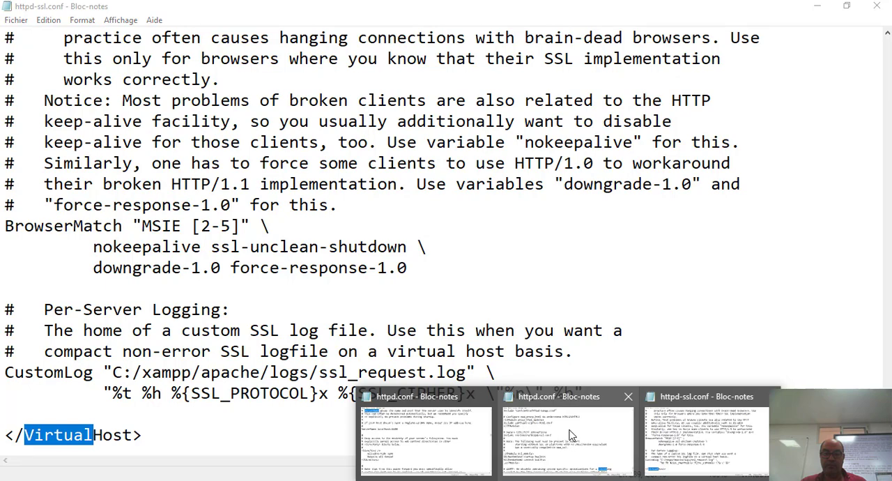
{"action": "left_click", "coordinate": [768, 396]}
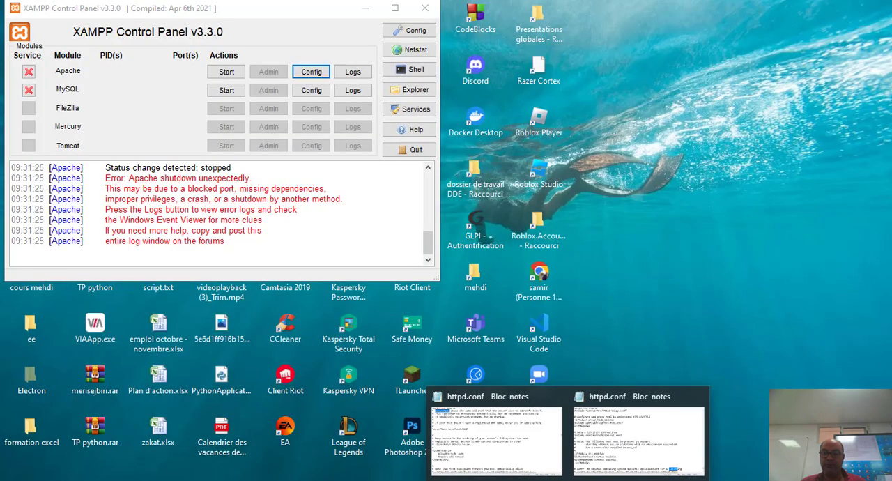
{"action": "left_click", "coordinate": [699, 396]}
{"action": "left_click", "coordinate": [630, 396]}
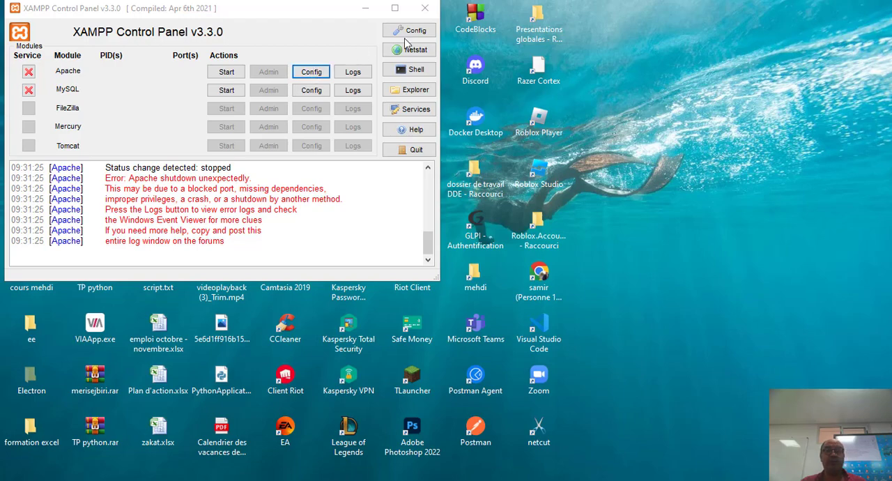
Reopen Apache's httpd.conf from the XAMPP Control Panel and maximize its window
{"action": "left_click", "coordinate": [311, 73]}
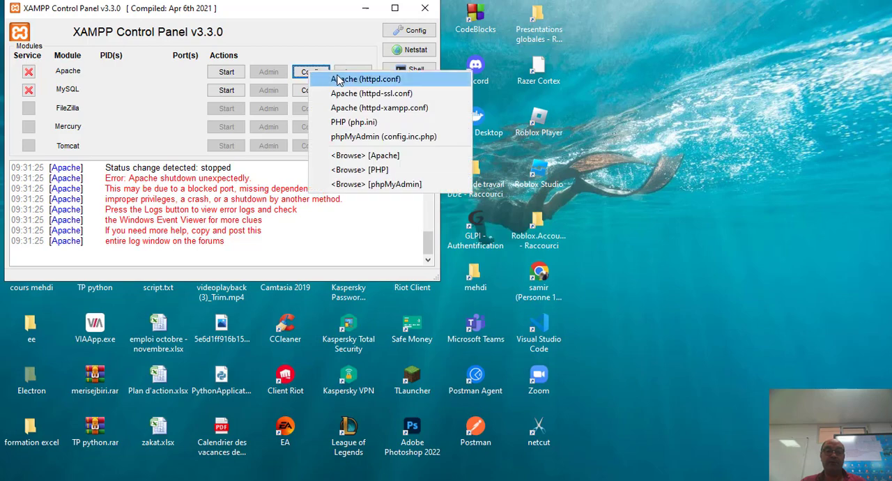
{"action": "left_click", "coordinate": [365, 78]}
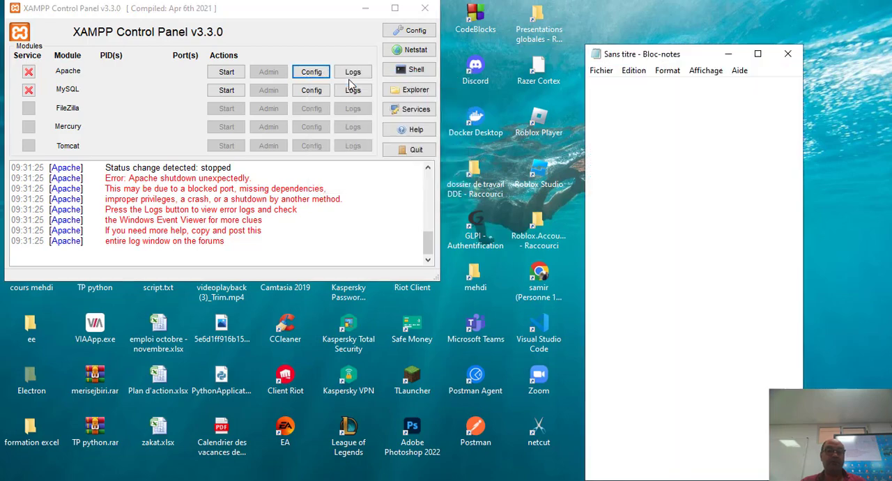
{"action": "left_click", "coordinate": [758, 54]}
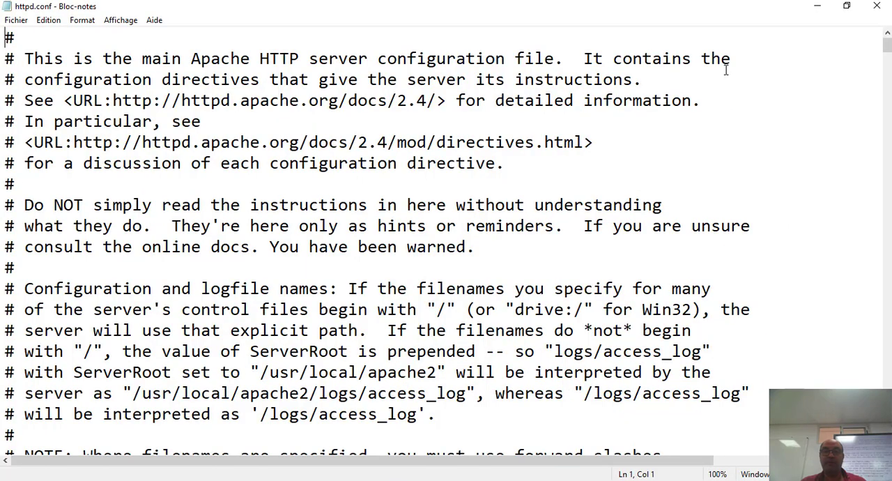
{"action": "left_click", "coordinate": [260, 102]}
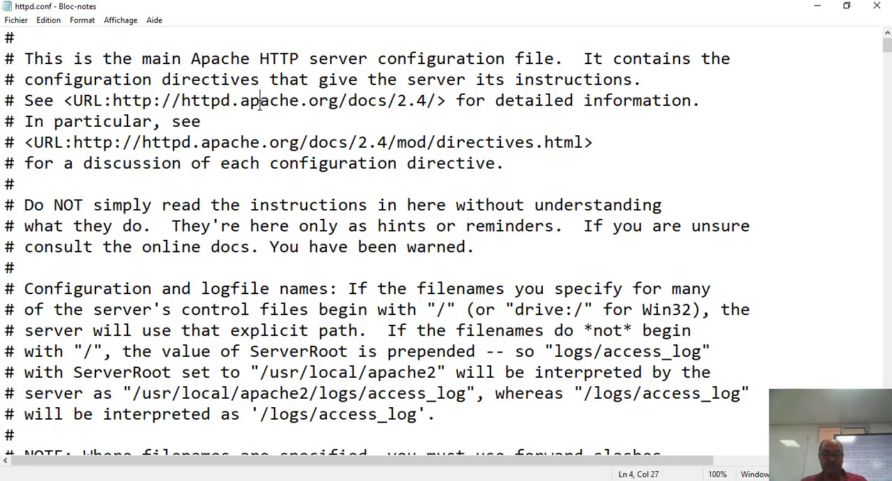
Search httpd.conf downward for "ServerName" as far as the active ServerName localhost directive
{"action": "key", "text": "ctrl+f"}
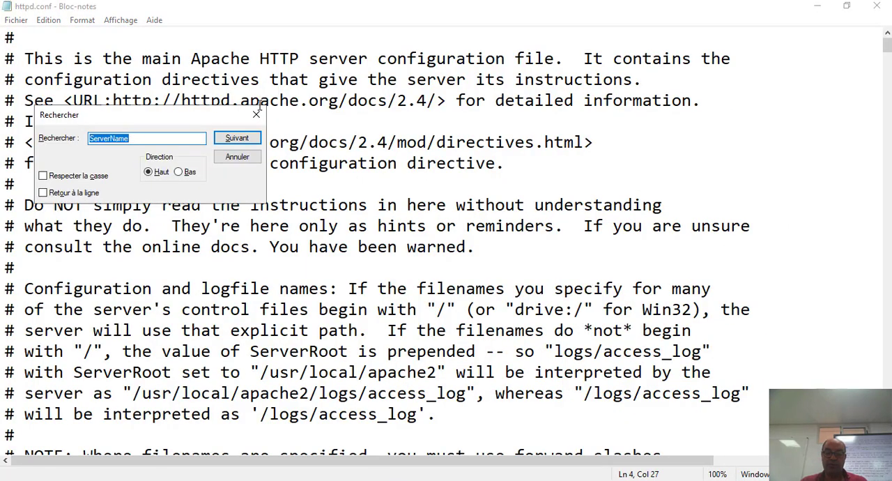
{"action": "key", "text": "BackSpace"}
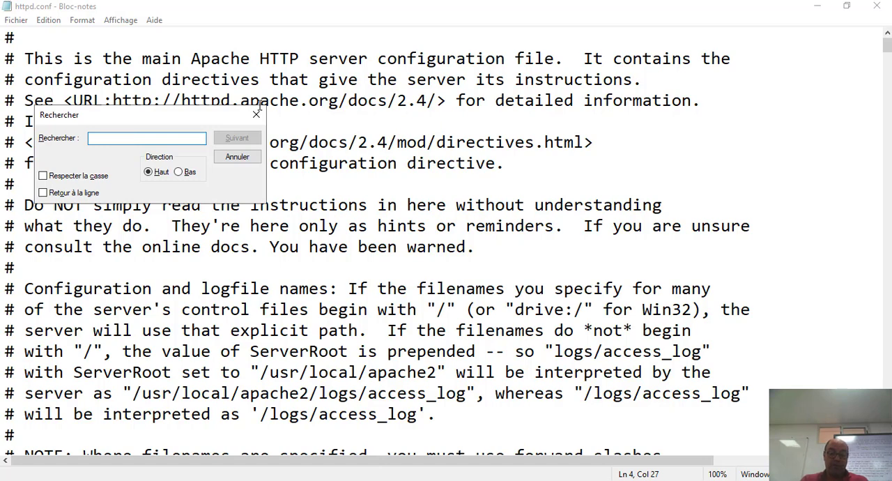
{"action": "type", "text": "serve"}
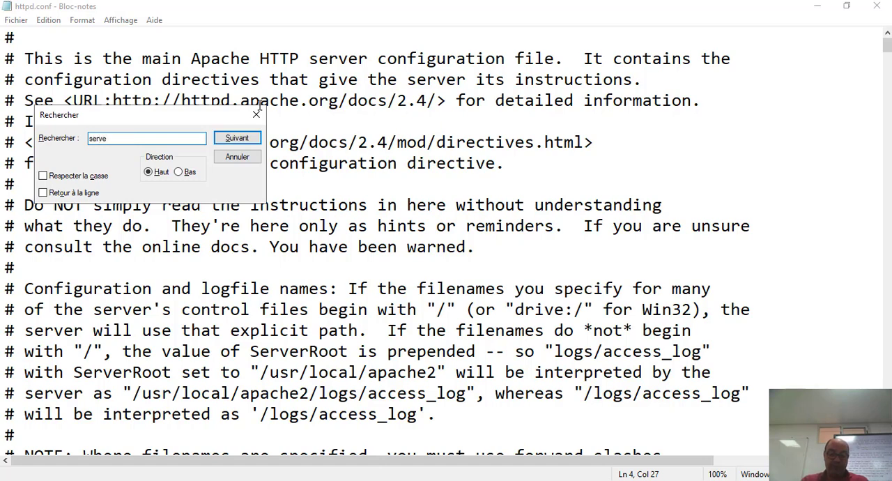
{"action": "key", "text": "BackSpace"}
{"action": "key", "text": "BackSpace"}
{"action": "key", "text": "BackSpace"}
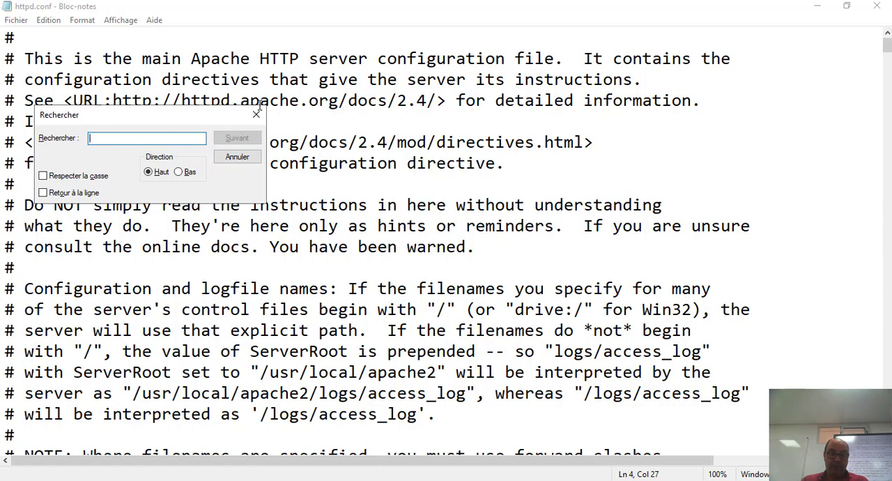
{"action": "type", "text": "Ser"}
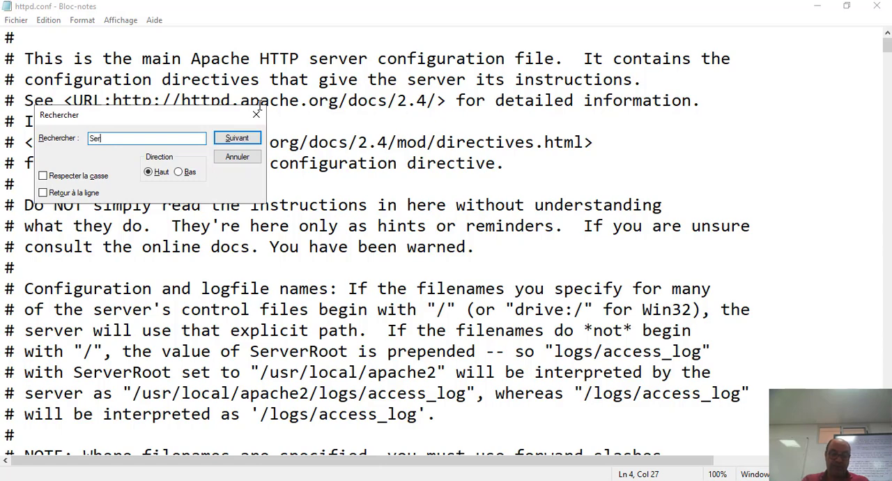
{"action": "type", "text": "ver"}
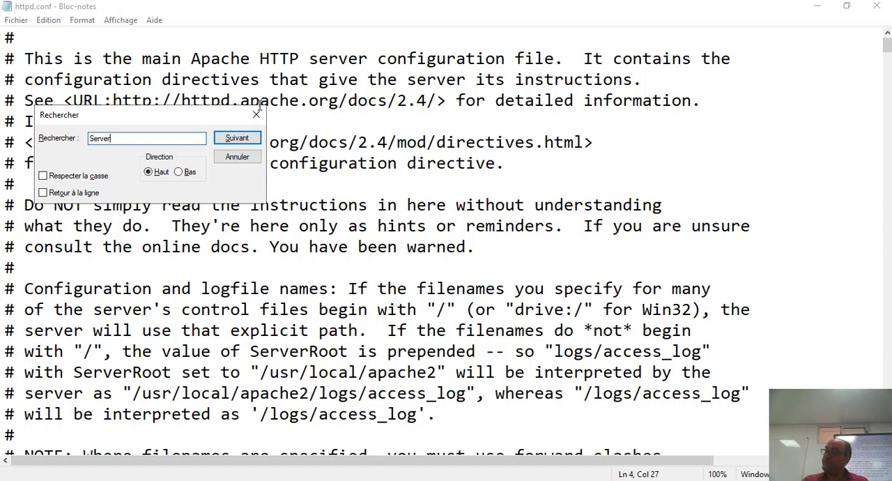
{"action": "type", "text": "Nam"}
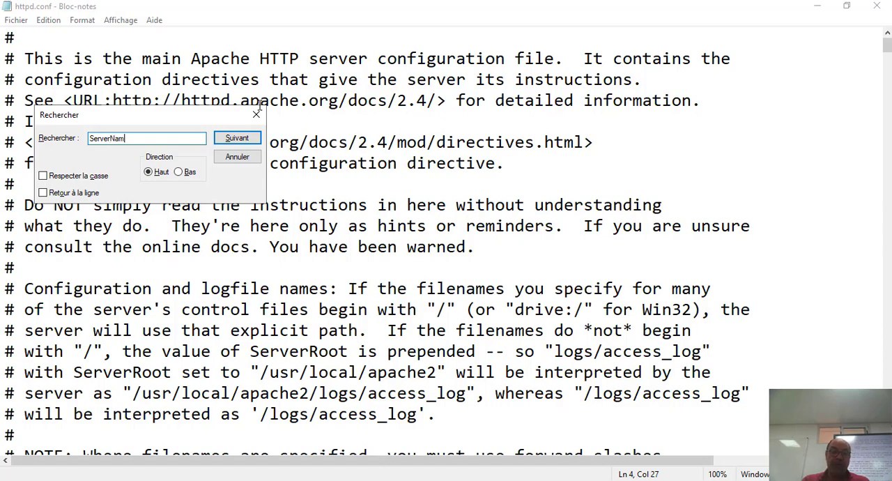
{"action": "type", "text": "e"}
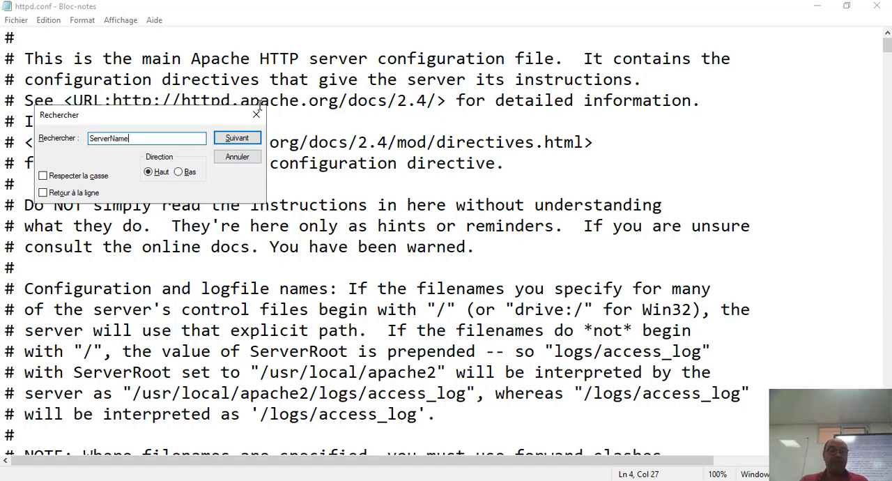
{"action": "left_click", "coordinate": [232, 140]}
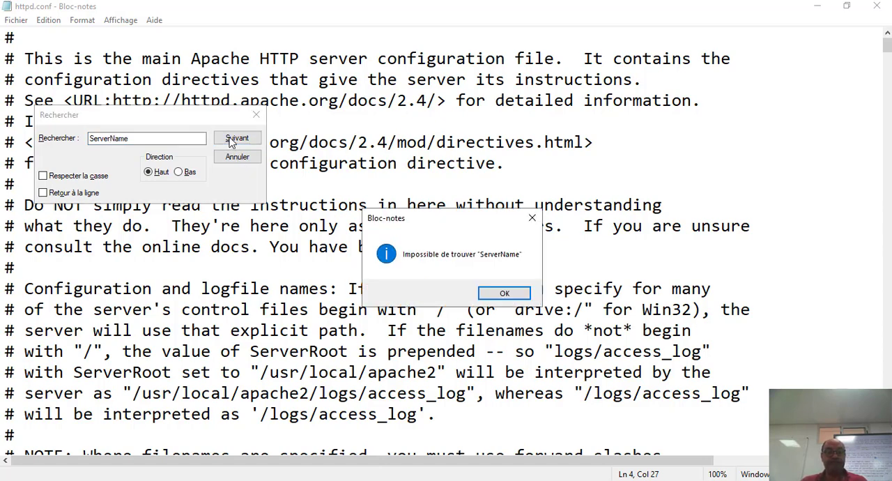
{"action": "left_click", "coordinate": [503, 294]}
{"action": "left_click", "coordinate": [178, 172]}
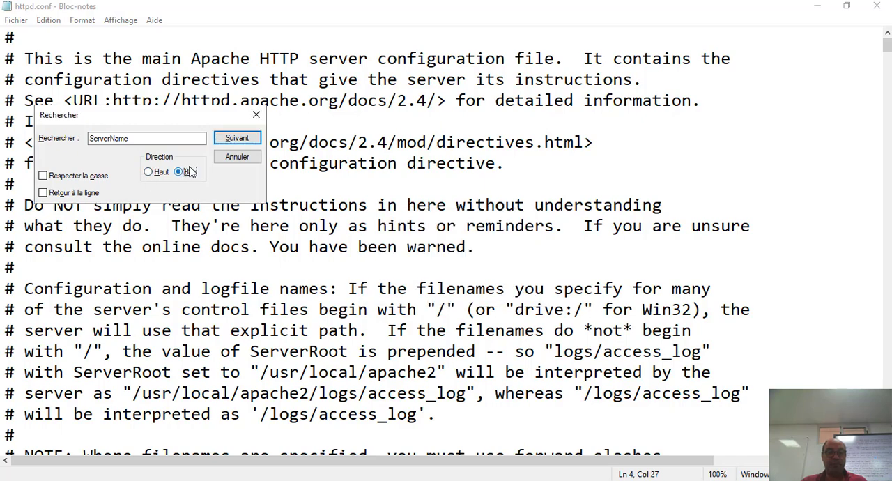
{"action": "left_click", "coordinate": [237, 138]}
{"action": "left_click", "coordinate": [237, 138]}
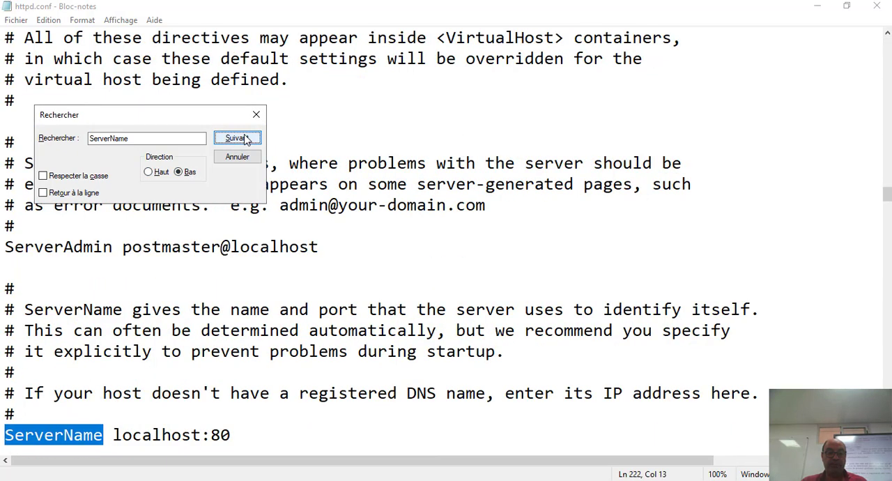
Set the port in the ServerName localhost directive to 90 and check for further occurrences of "ServerName" below it
{"action": "left_click_drag", "start_coordinate": [241, 434], "coordinate": [212, 433]}
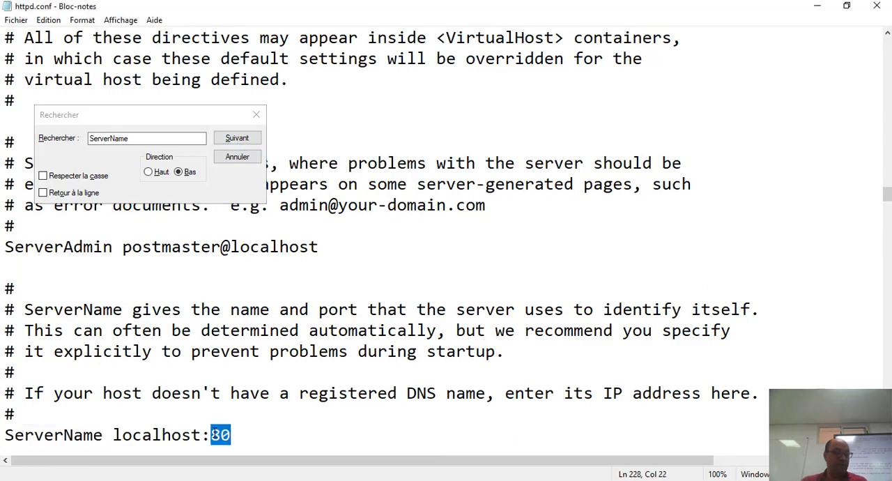
{"action": "type", "text": "90"}
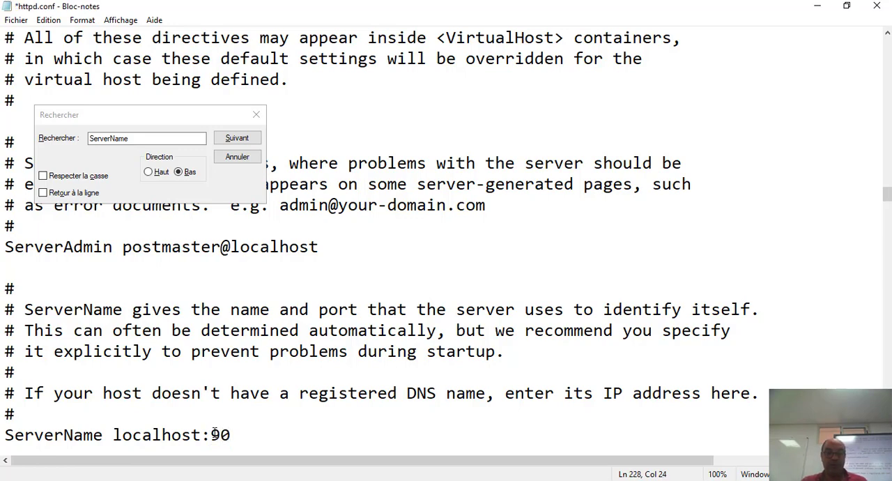
{"action": "left_click", "coordinate": [242, 142]}
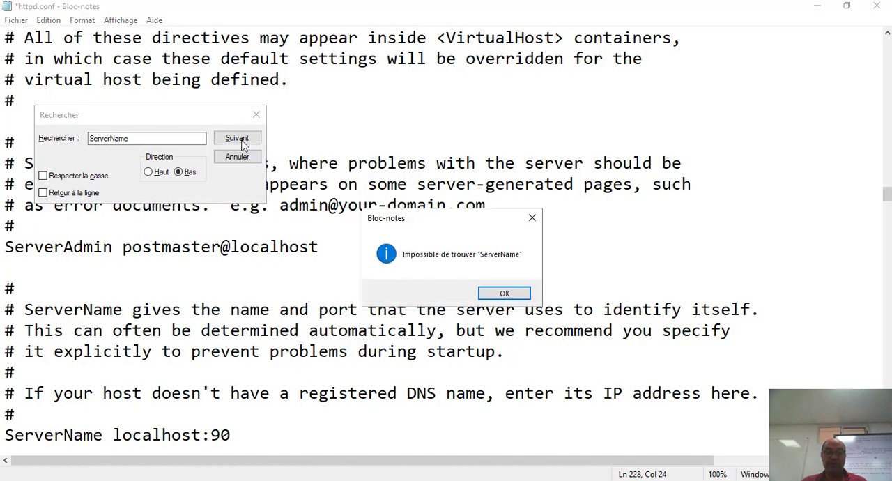
{"action": "left_click", "coordinate": [513, 290]}
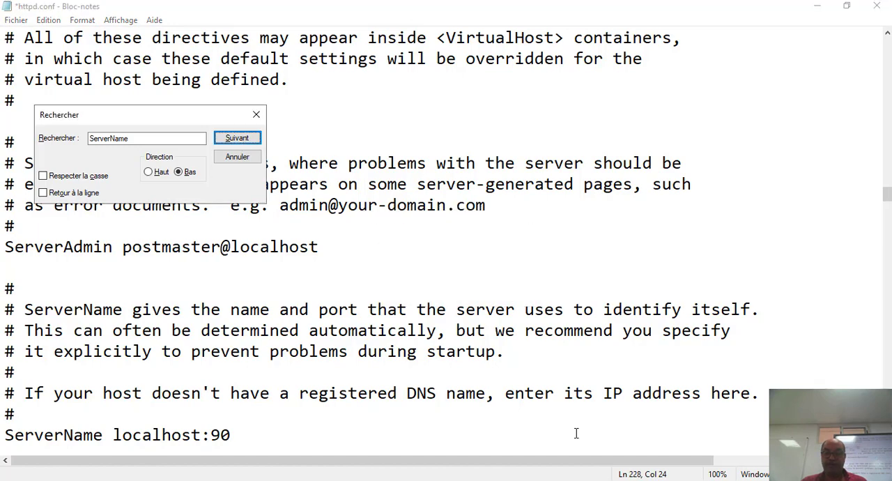
{"action": "left_click", "coordinate": [256, 114]}
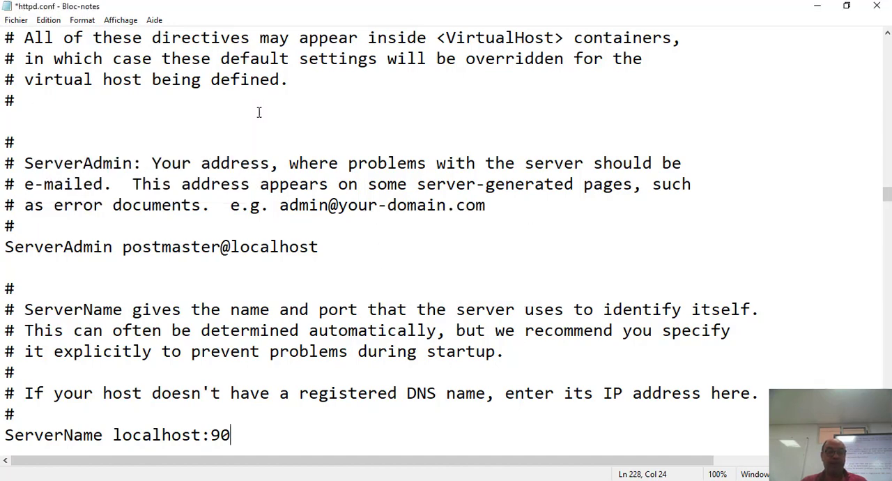
Save httpd.conf and start the Apache module in the XAMPP Control Panel
{"action": "left_click", "coordinate": [17, 21]}
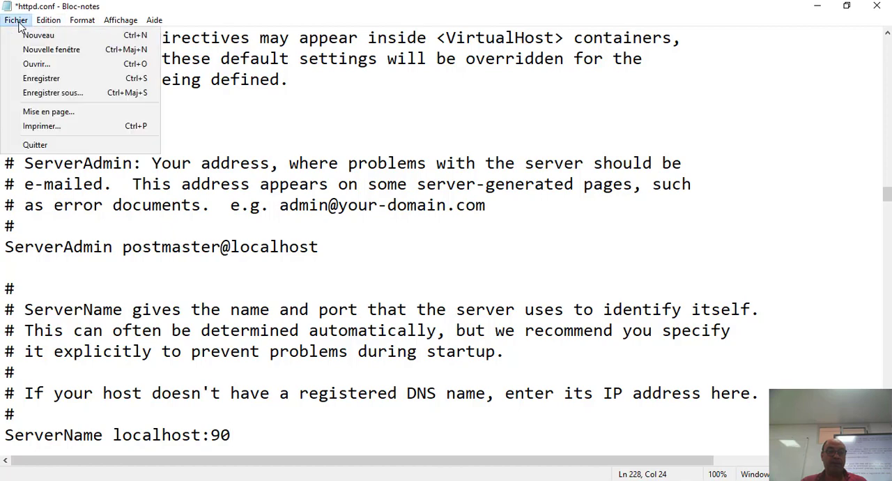
{"action": "left_click", "coordinate": [49, 78]}
{"action": "left_click", "coordinate": [394, 480]}
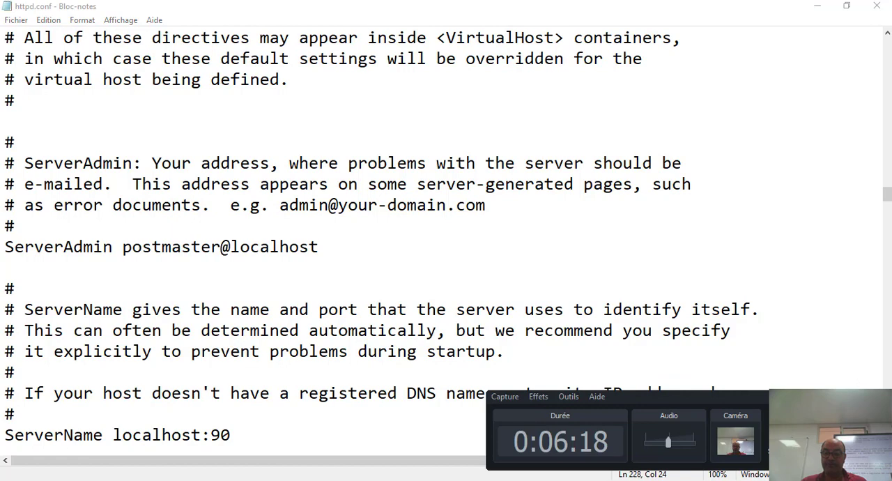
{"action": "left_click", "coordinate": [861, 396]}
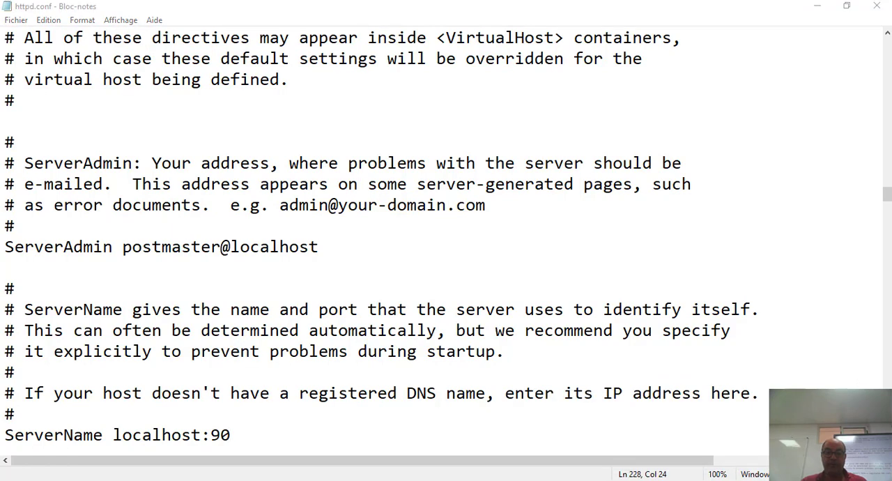
{"action": "left_click", "coordinate": [394, 480]}
{"action": "left_click", "coordinate": [225, 73]}
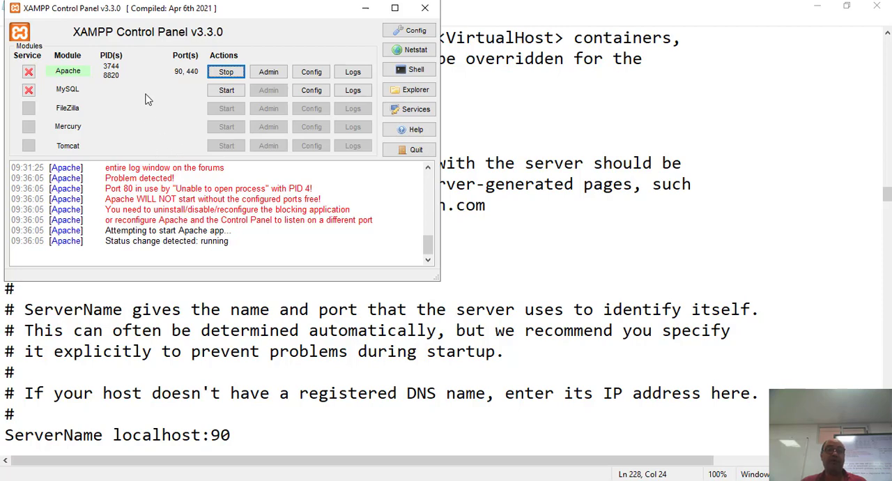
Examine Apache's main and SSL ports in the XAMPP Control Panel's Service and Port Settings without changing them
{"action": "left_click", "coordinate": [416, 30]}
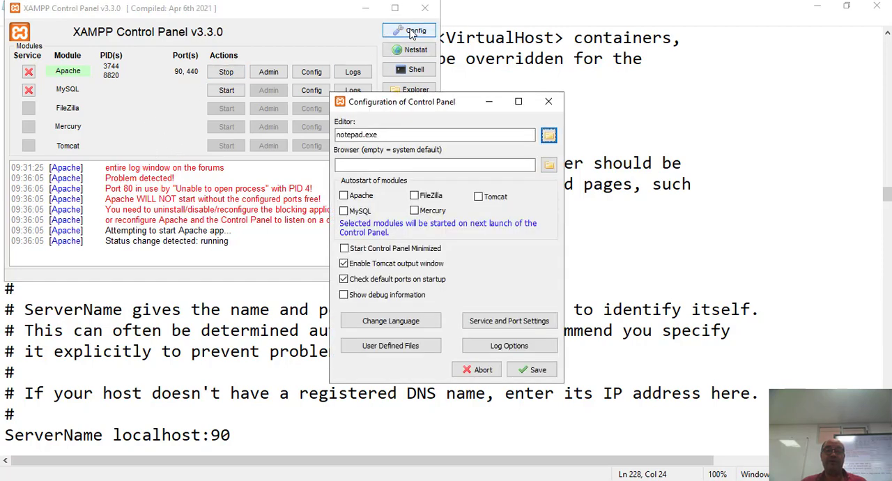
{"action": "left_click", "coordinate": [505, 319]}
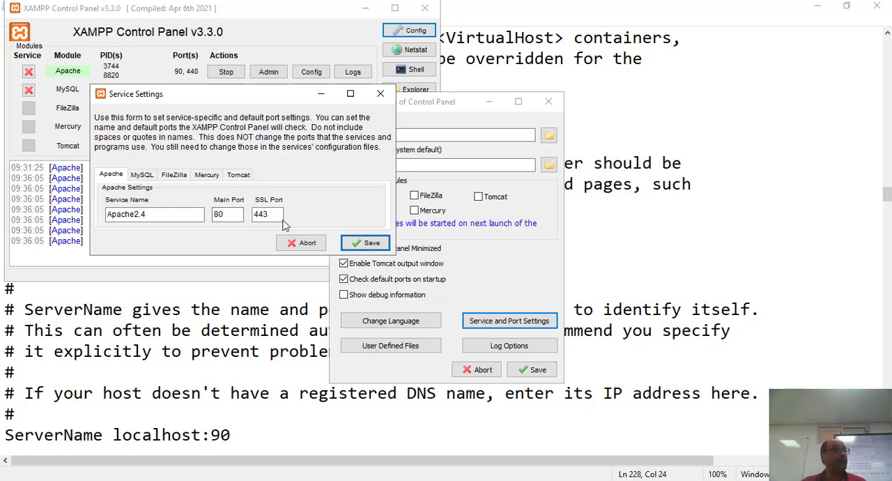
{"action": "left_click", "coordinate": [380, 94]}
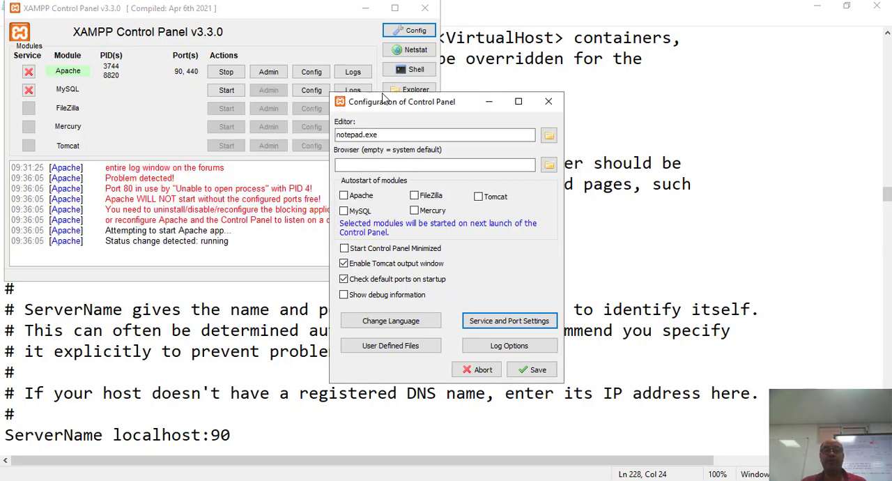
Close the control panel configuration and httpd.conf without further changes, and exit the XAMPP Control Panel window
{"action": "left_click", "coordinate": [548, 101]}
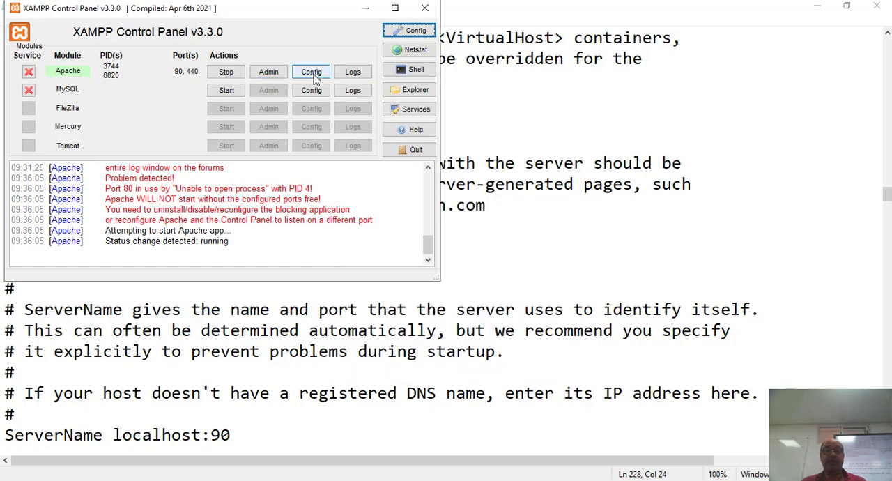
{"action": "left_click", "coordinate": [312, 73]}
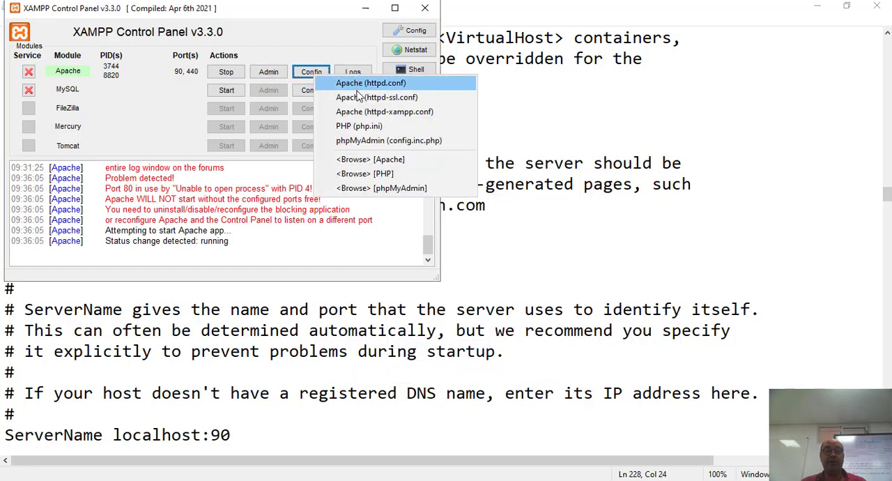
{"action": "left_click", "coordinate": [534, 93]}
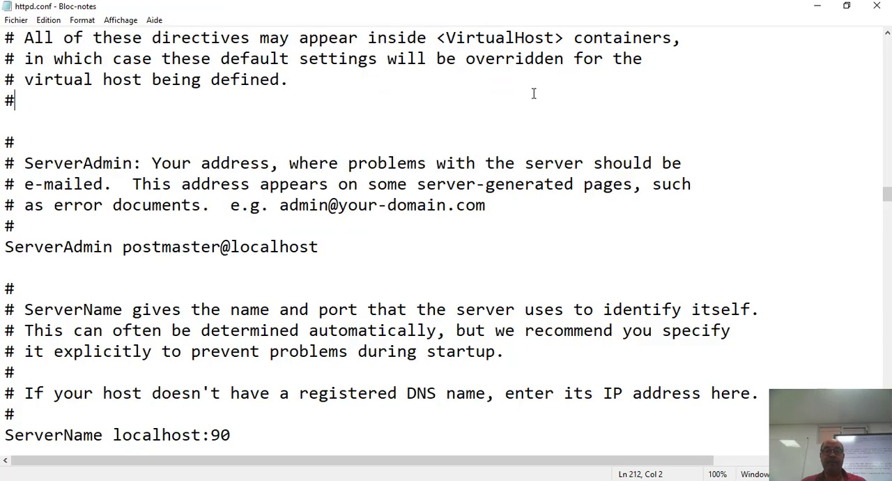
{"action": "left_click", "coordinate": [879, 6]}
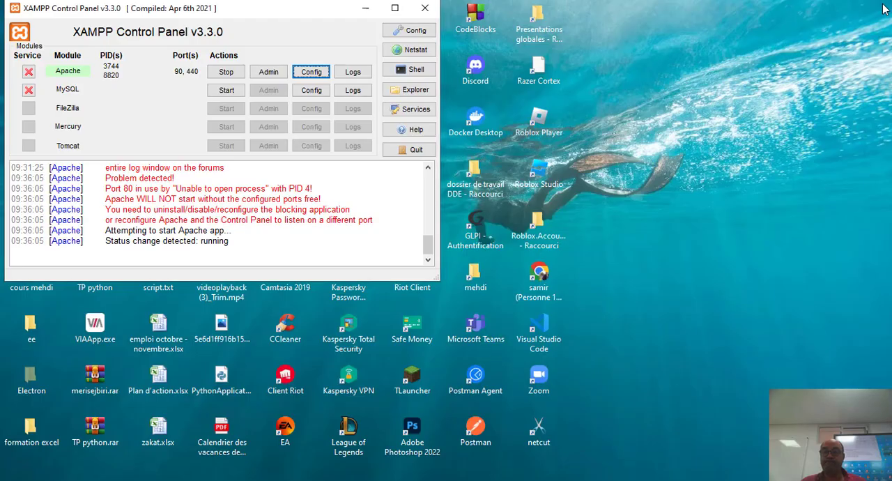
{"action": "left_click", "coordinate": [425, 7]}
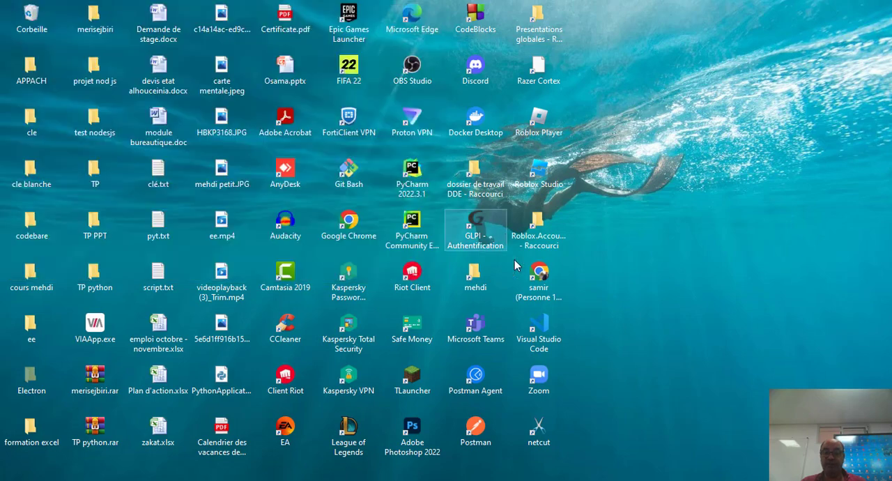
Reopen the XAMPP Control Panel without administrator rights and try to start the Apache module before closing it
{"action": "left_click", "coordinate": [82, 480]}
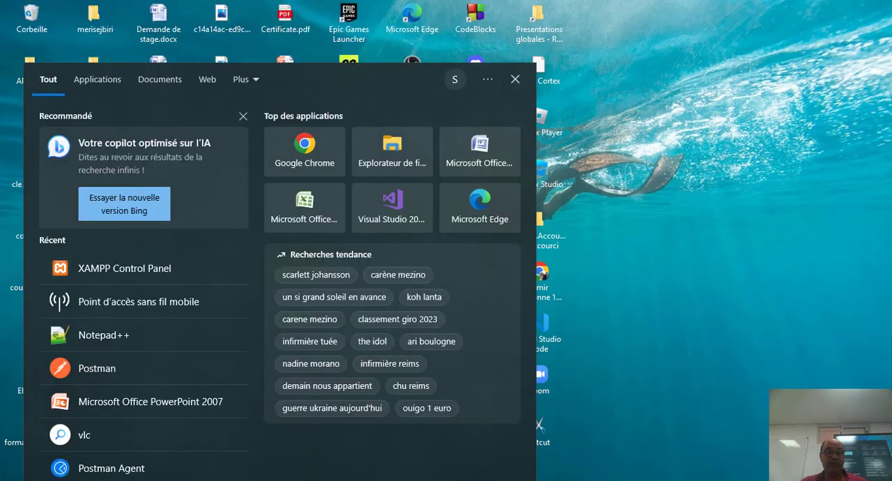
{"action": "left_click", "coordinate": [106, 276]}
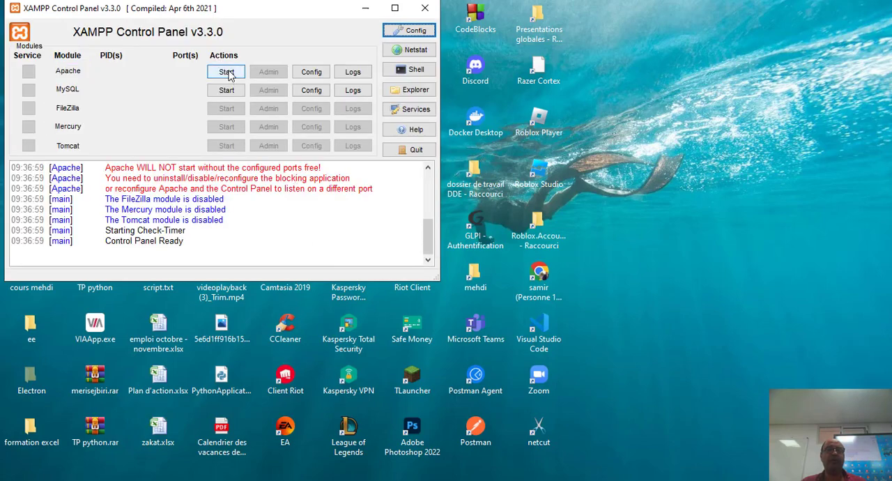
{"action": "left_click", "coordinate": [227, 72]}
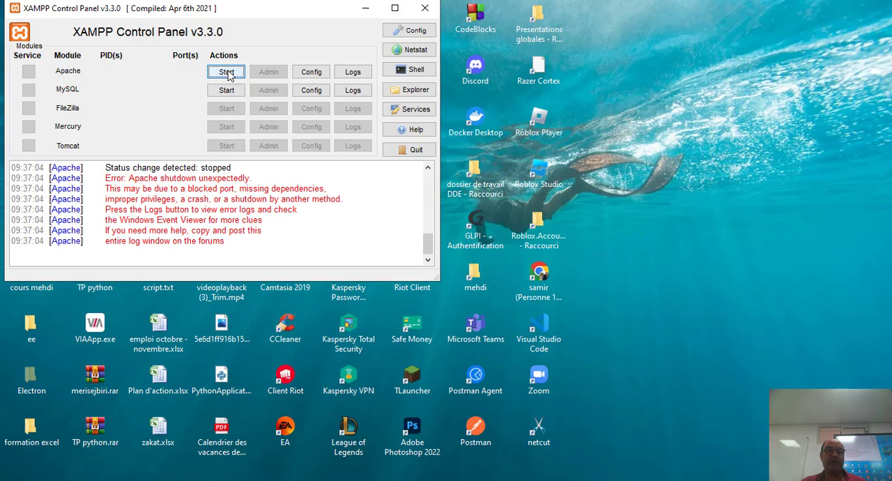
{"action": "left_click", "coordinate": [424, 7]}
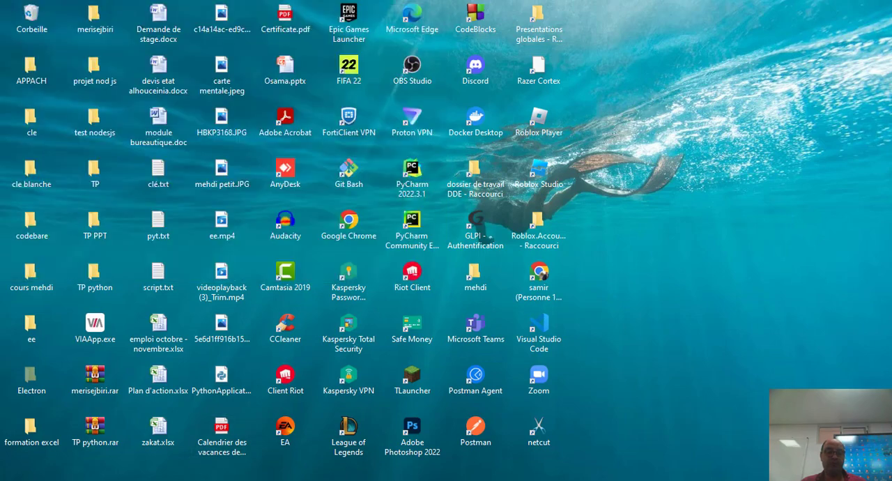
Launch the XAMPP Control Panel as administrator, restart the Apache module by stopping and starting it, and close the window
{"action": "key", "text": "super+s"}
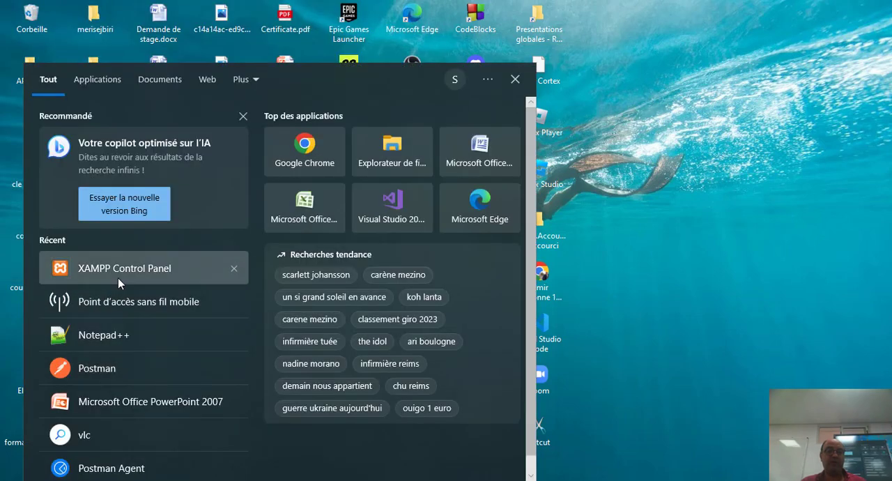
{"action": "right_click", "coordinate": [118, 277]}
{"action": "left_click", "coordinate": [151, 292]}
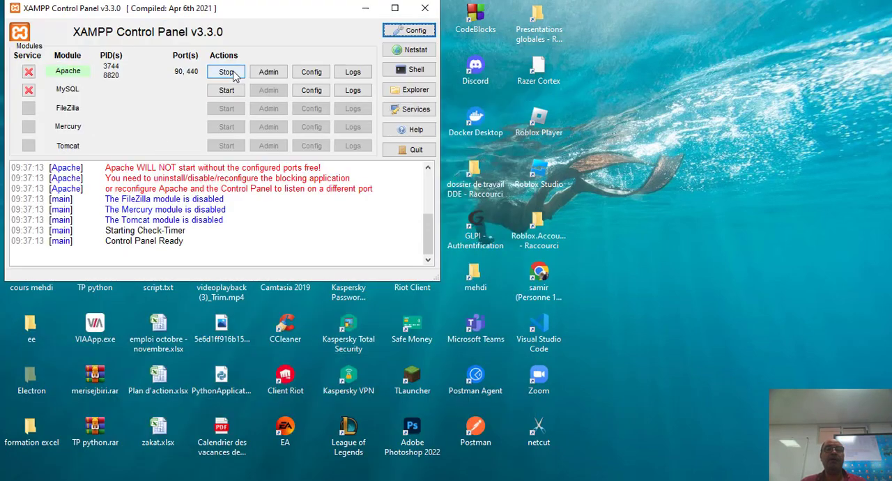
{"action": "left_click", "coordinate": [229, 73]}
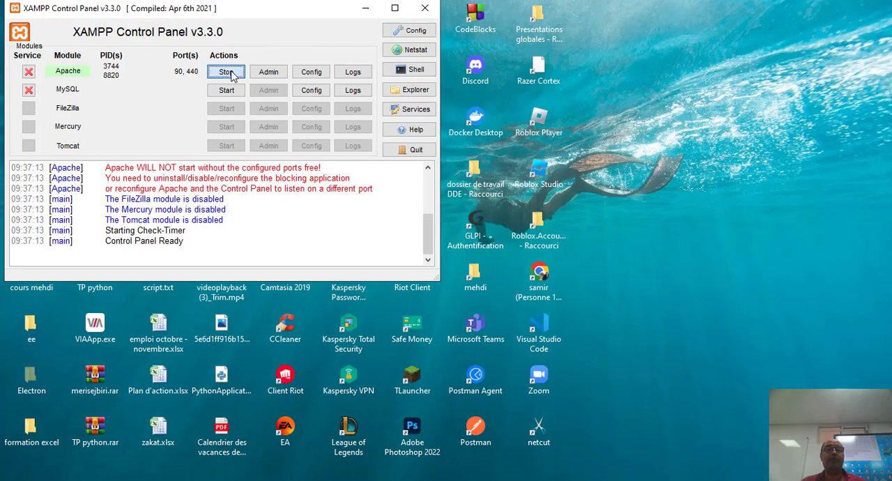
{"action": "left_click", "coordinate": [230, 73]}
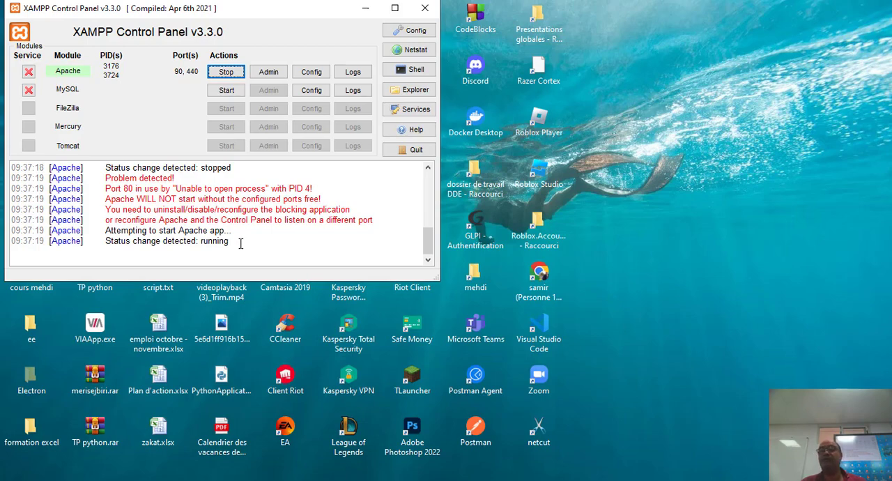
{"action": "left_click", "coordinate": [425, 8]}
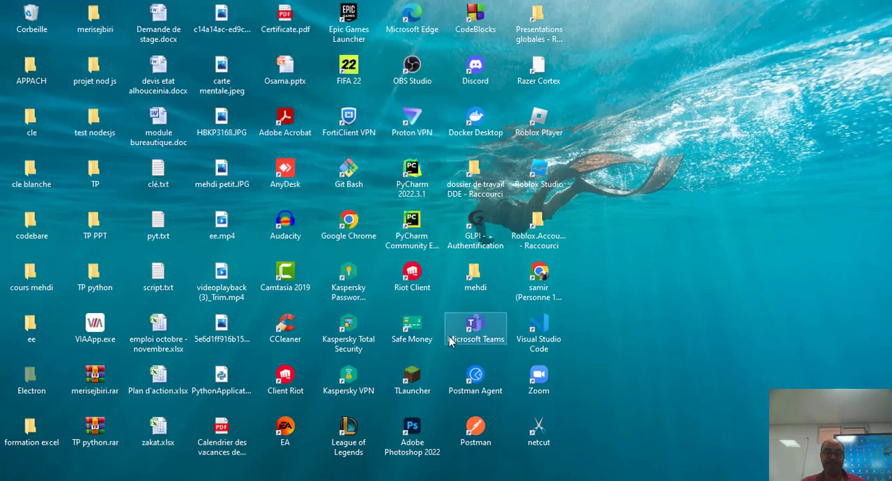